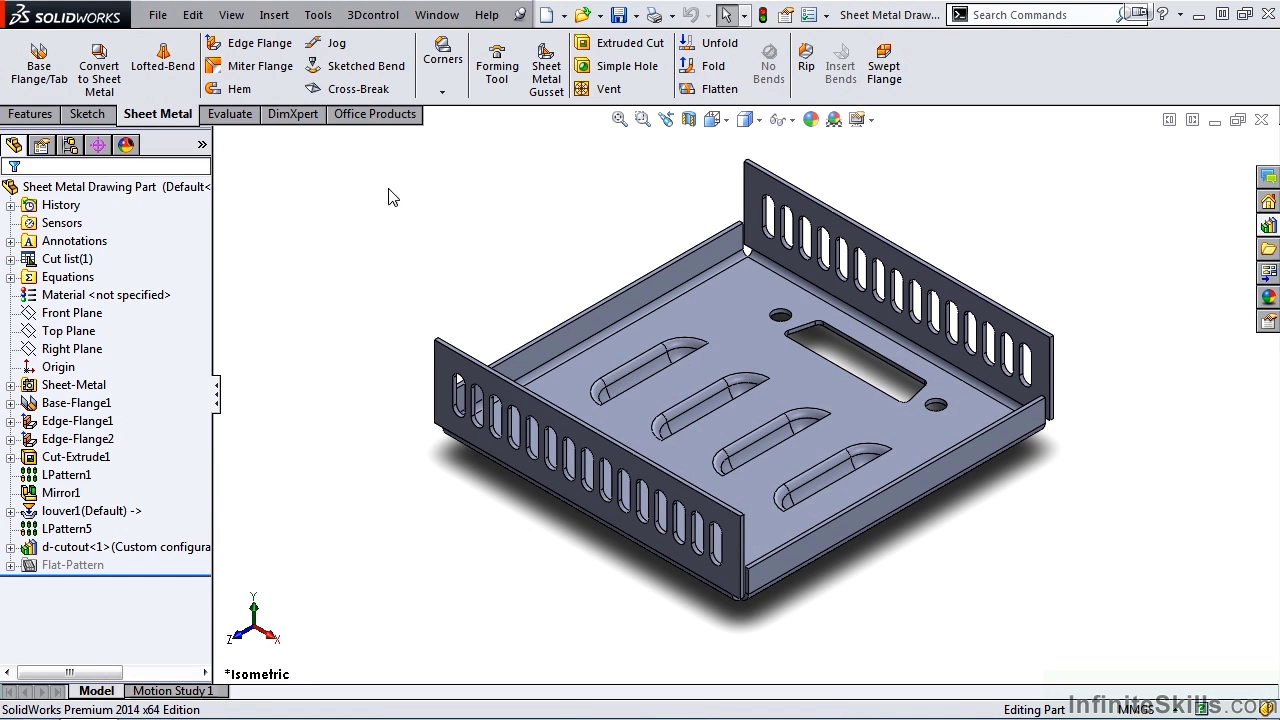
Select the sheet-metal part and orbit the tray to look down on its louvered base.
left_click(137, 193)
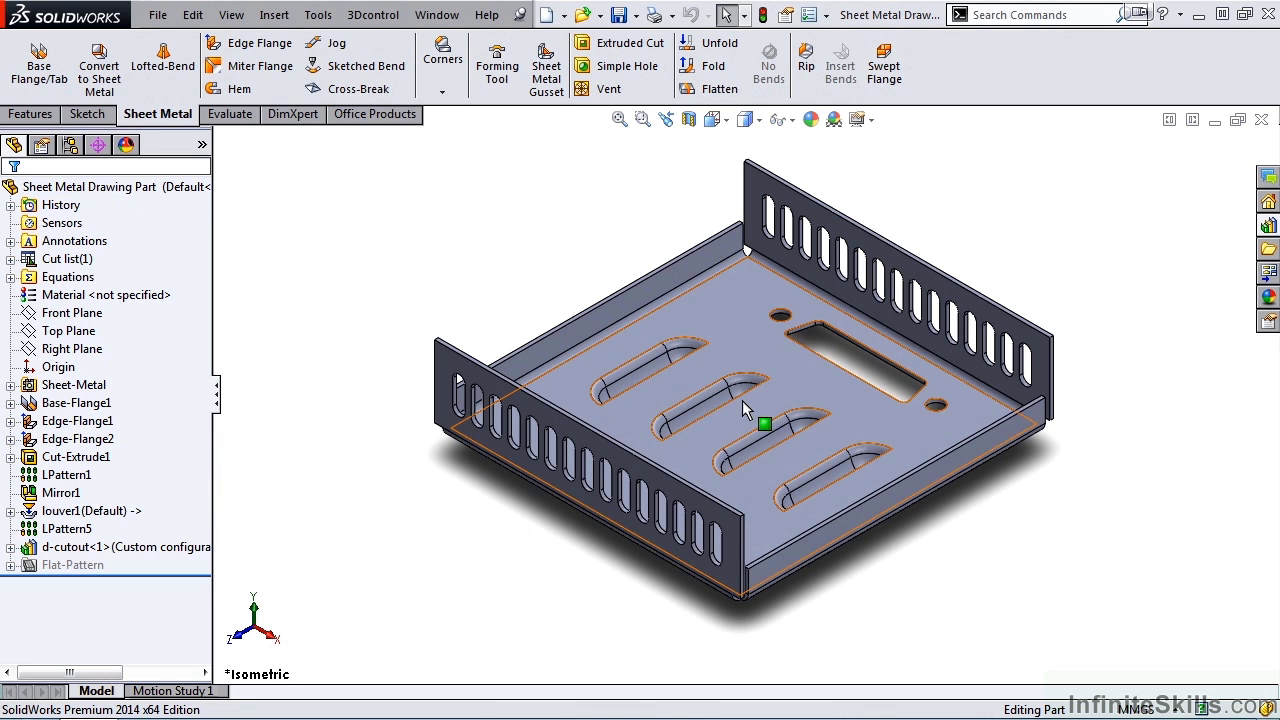
middle_click_drag(752, 412, 755, 505)
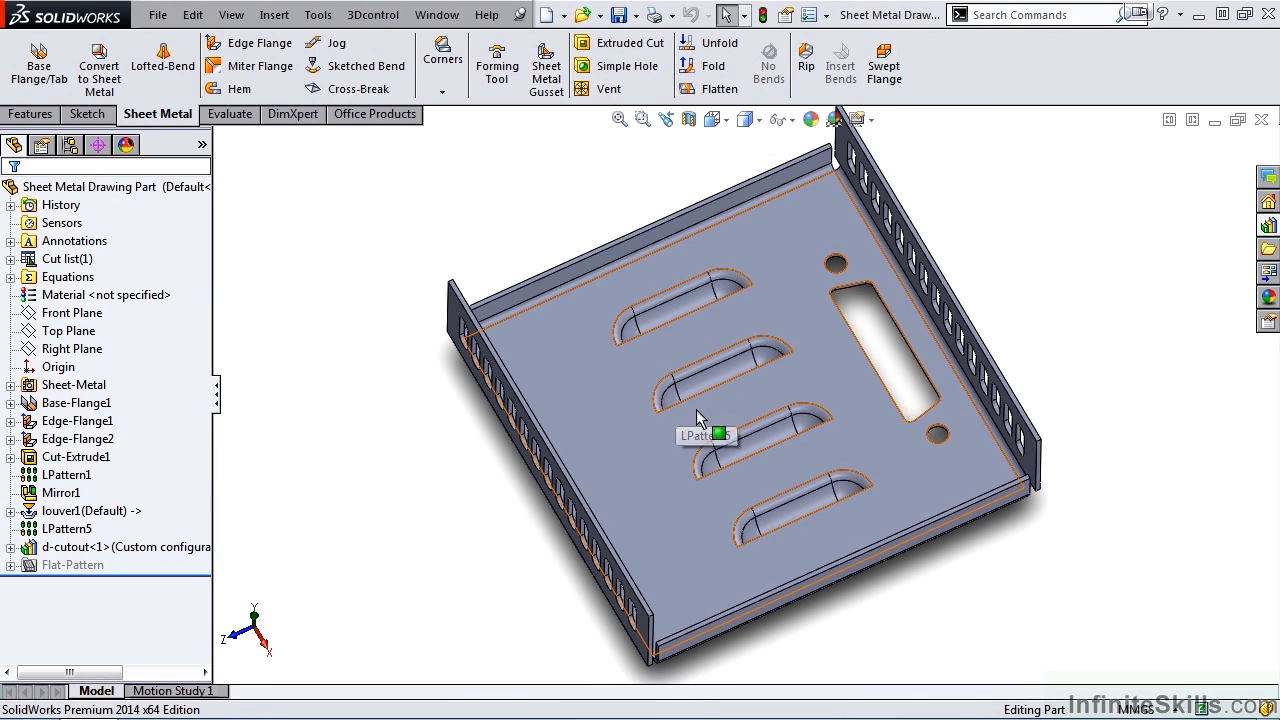
Show the Design Library's forming tools louvers folder and drag the louver toward the tray's base face.
left_click(1267, 230)
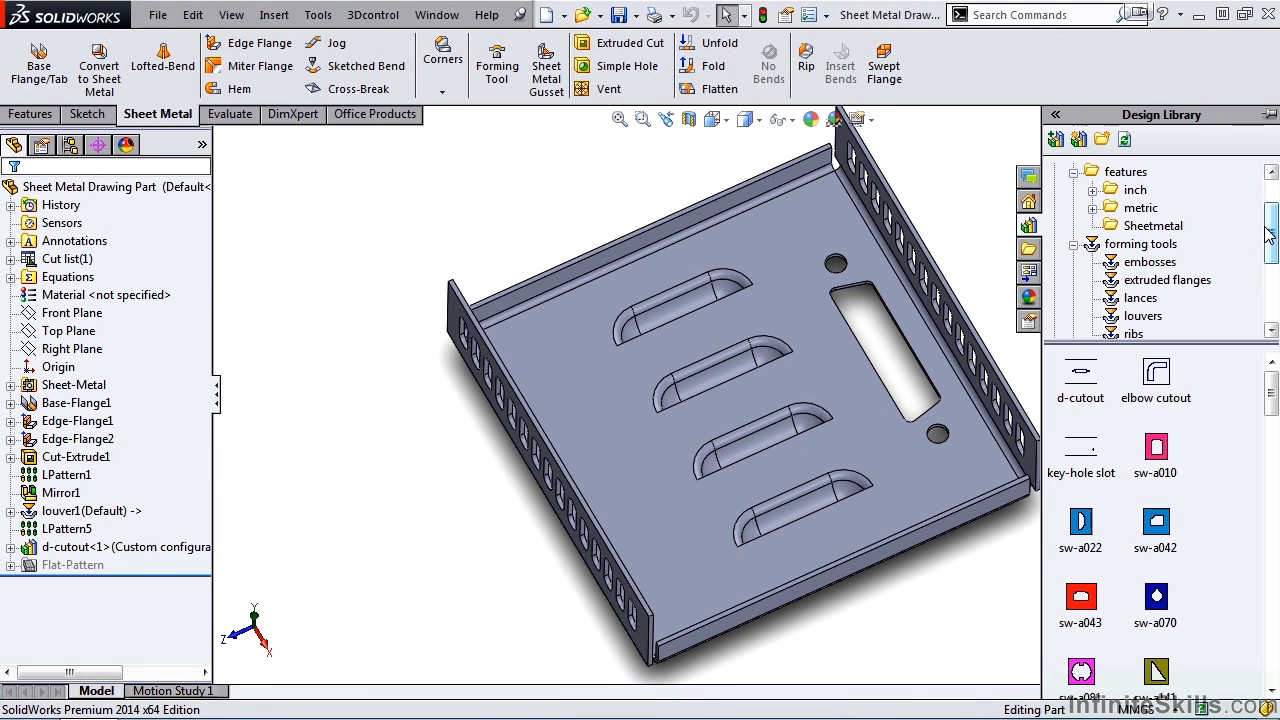
left_click(1155, 228)
left_click(1155, 227)
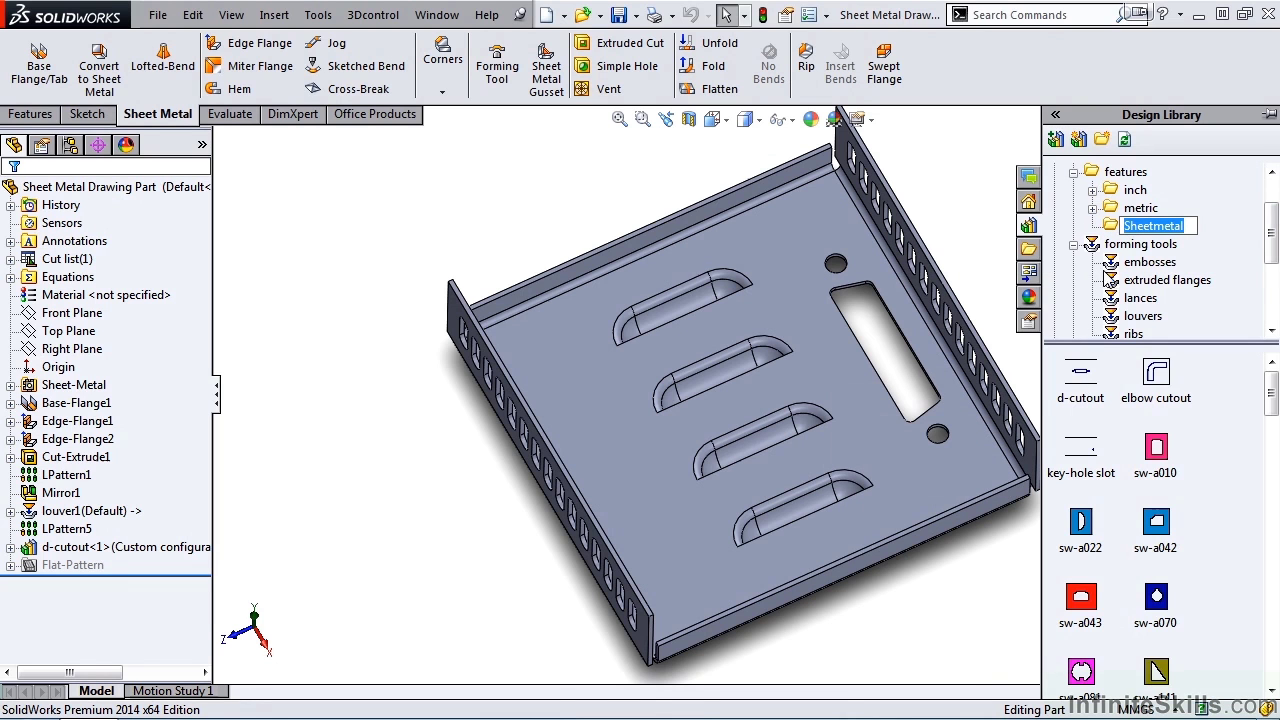
left_click(1132, 246)
left_click(1138, 317)
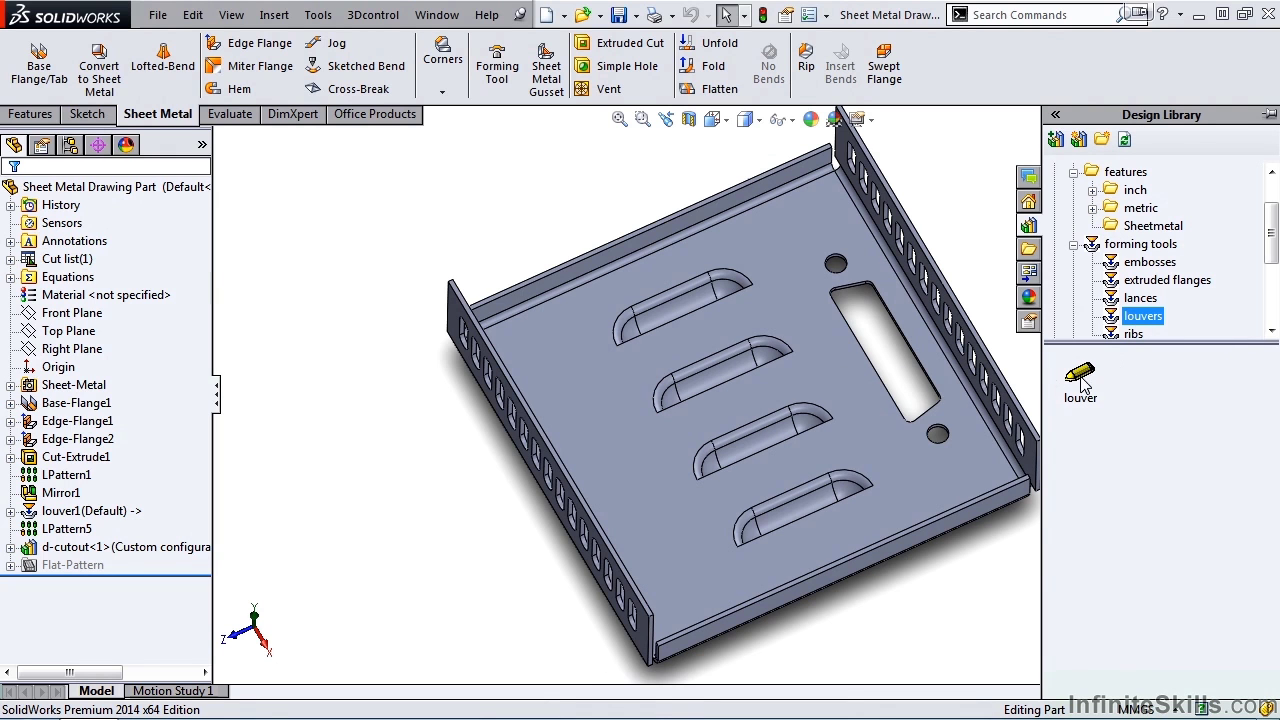
left_click_drag(1082, 380, 374, 209)
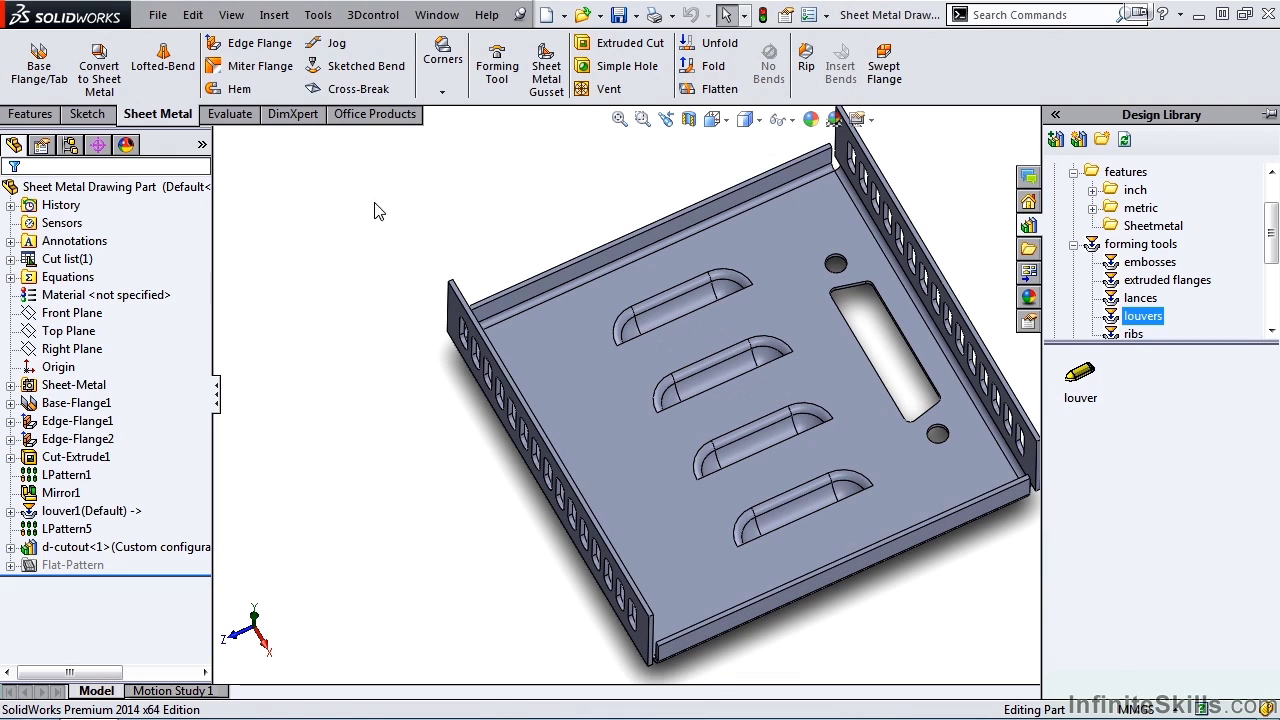
Make a drawing from the part on an A2 (ANSI) Landscape sheet.
left_click(158, 14)
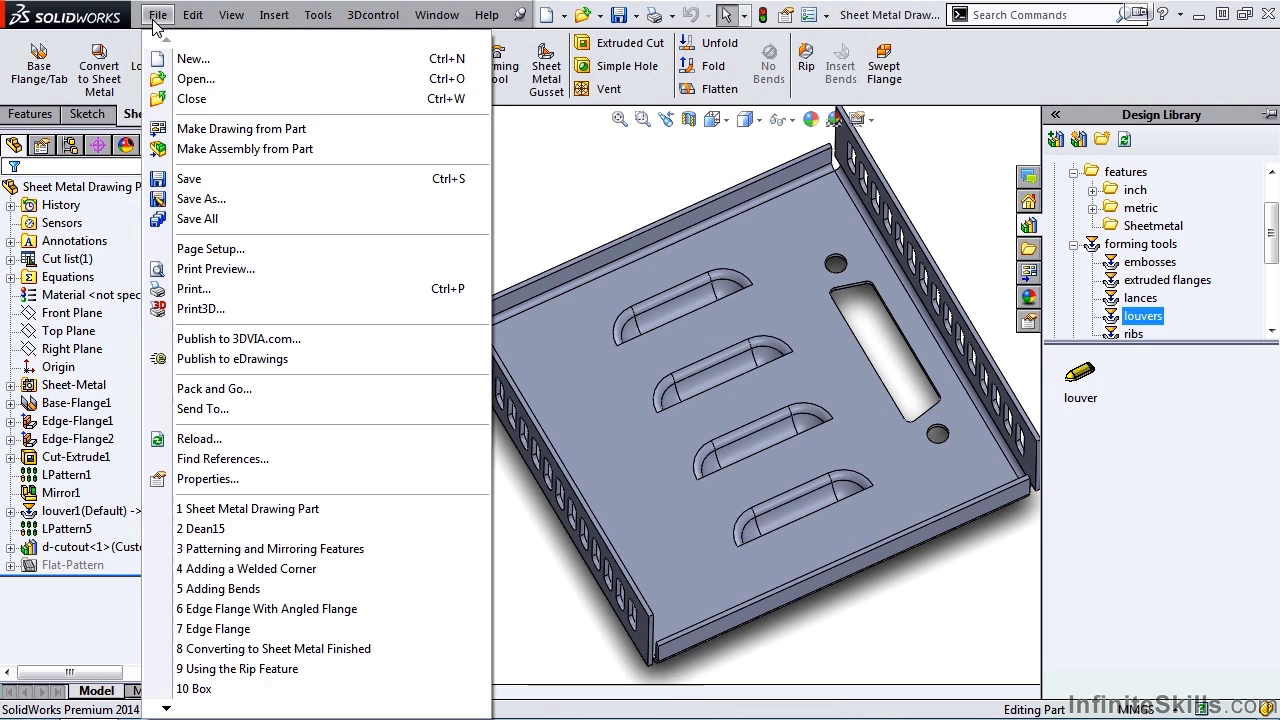
left_click(230, 130)
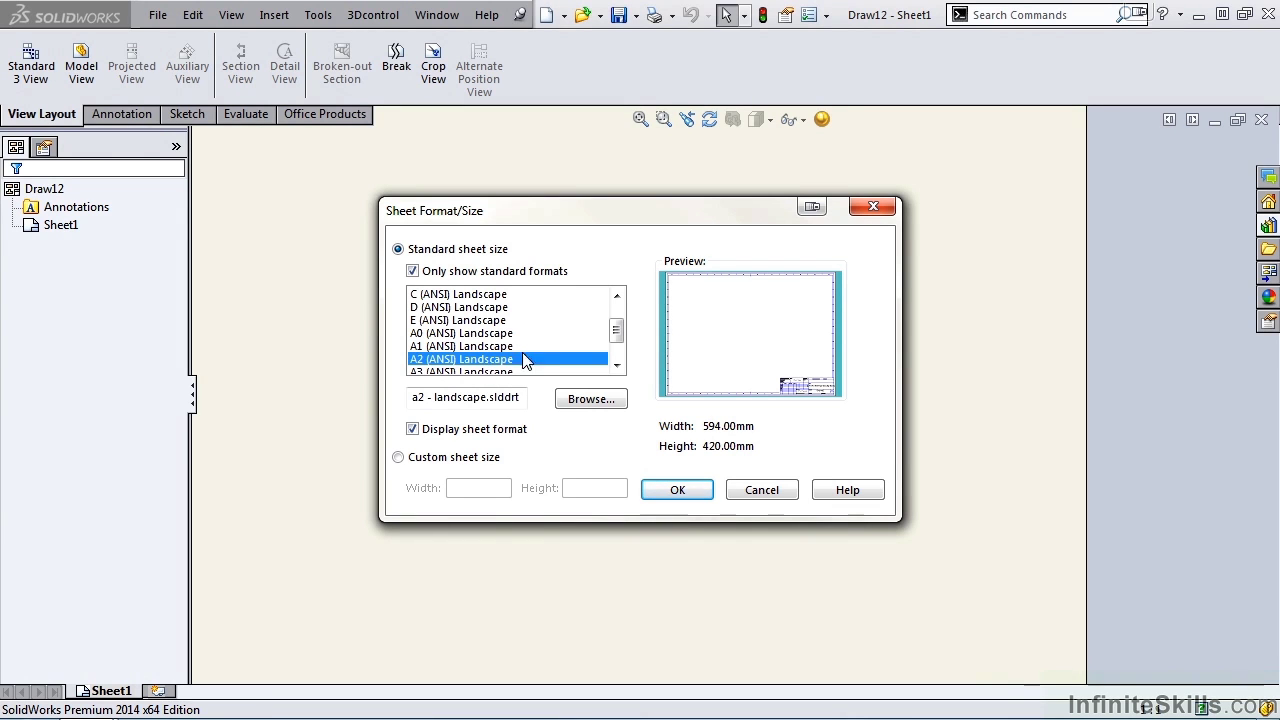
left_click(672, 489)
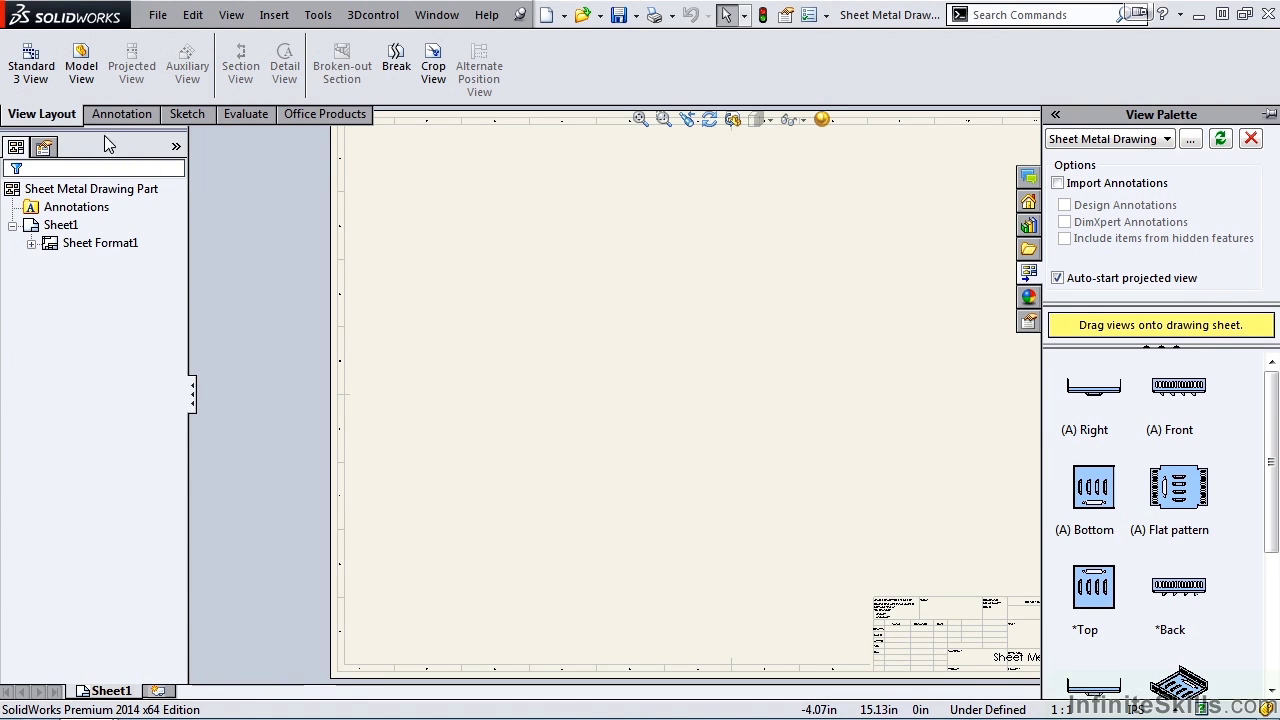
Place a lower-left base view of the tray with right, top and isometric projected views.
left_click(85, 80)
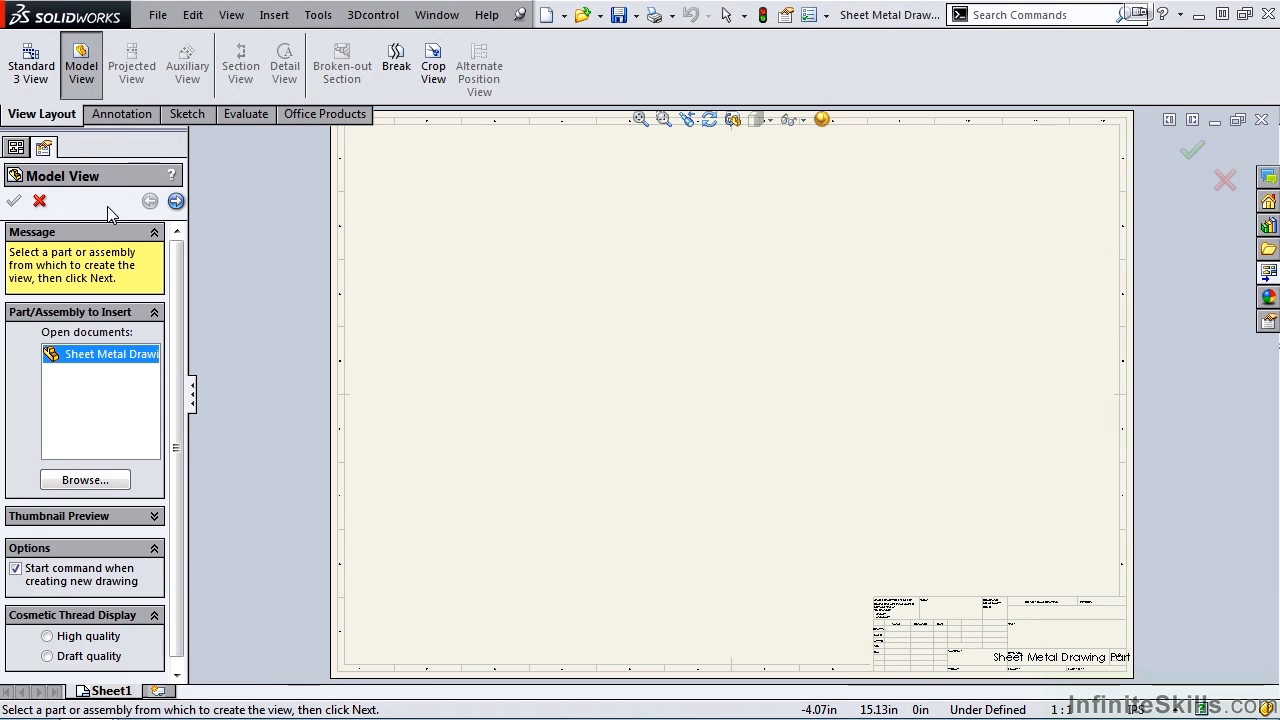
double_click(100, 355)
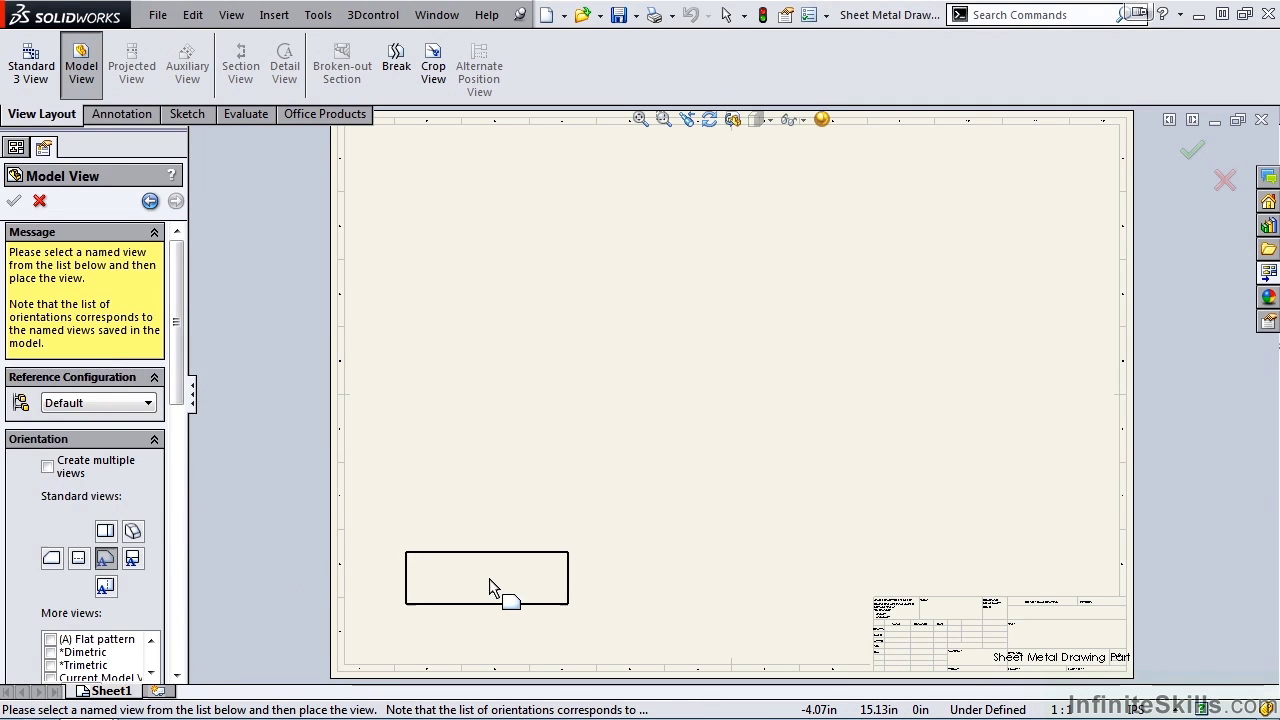
left_click(526, 571)
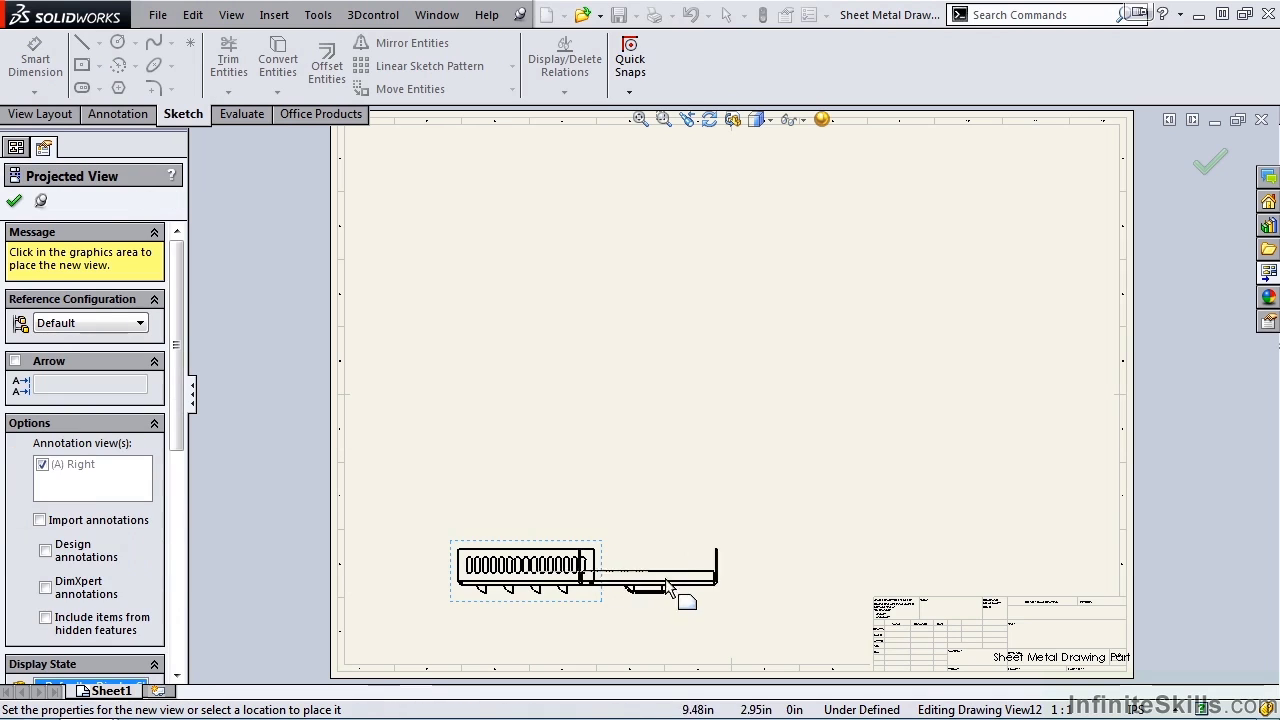
left_click(755, 598)
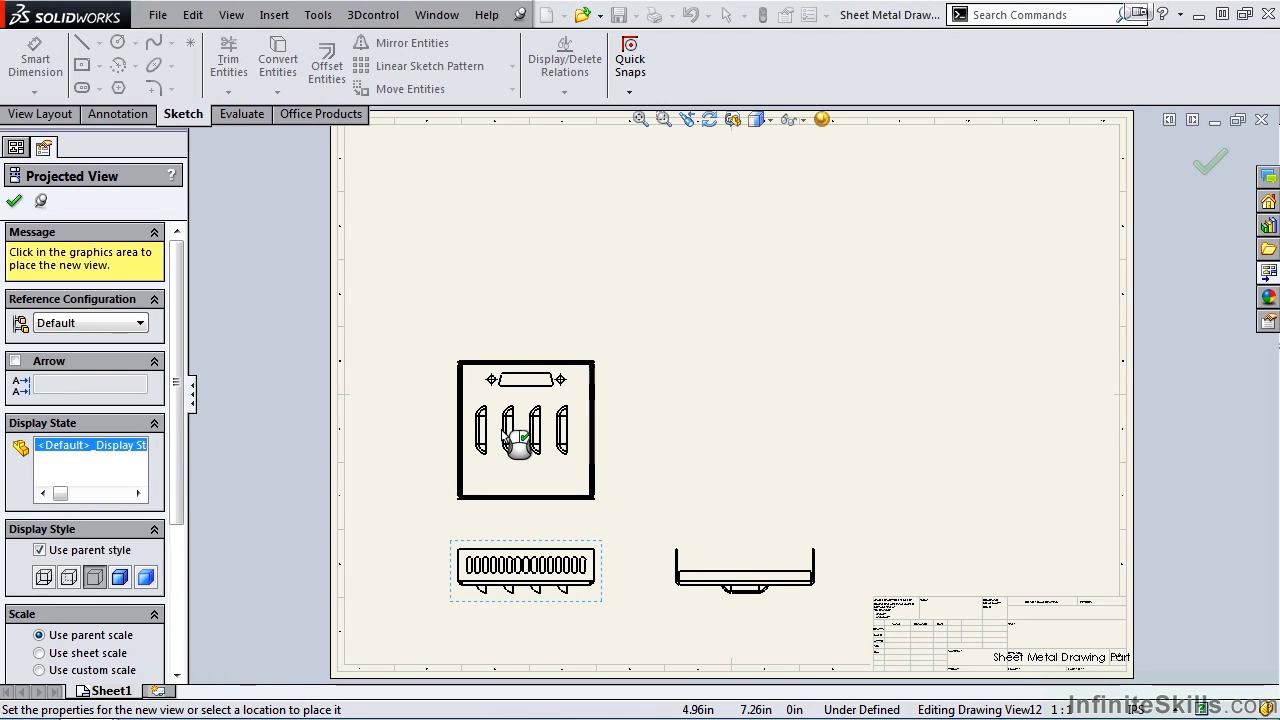
left_click(505, 435)
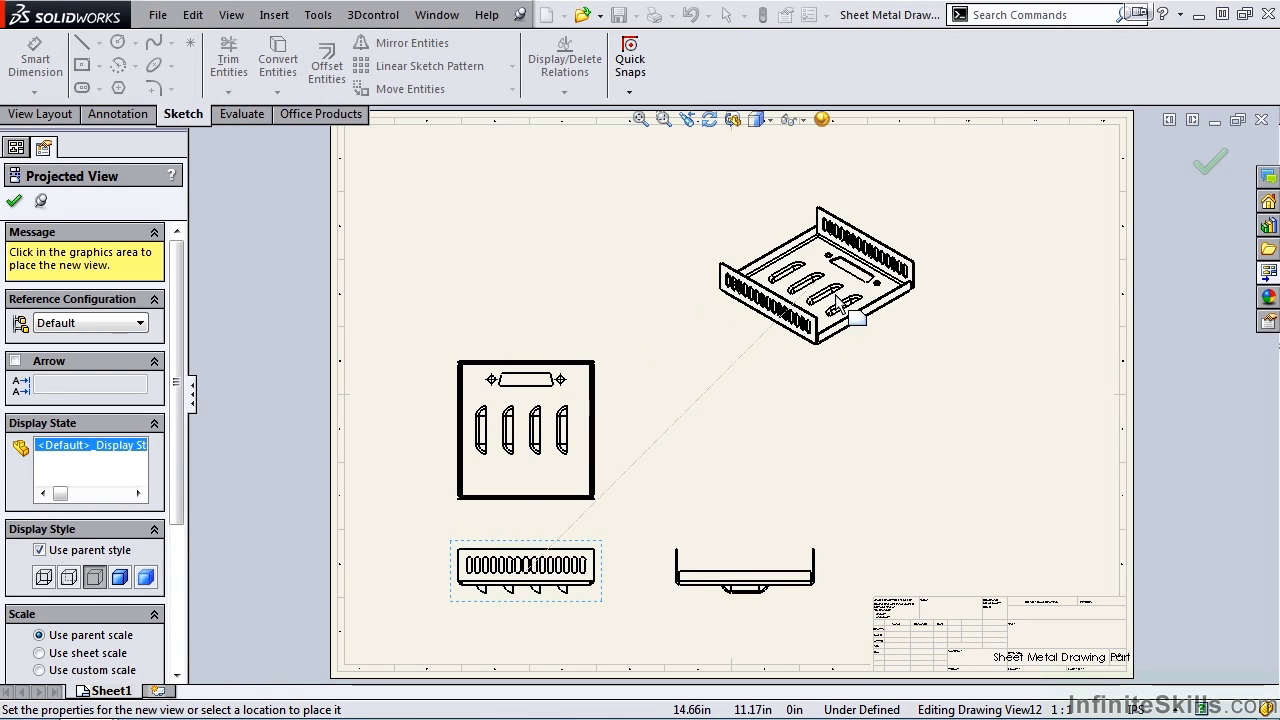
left_click(840, 297)
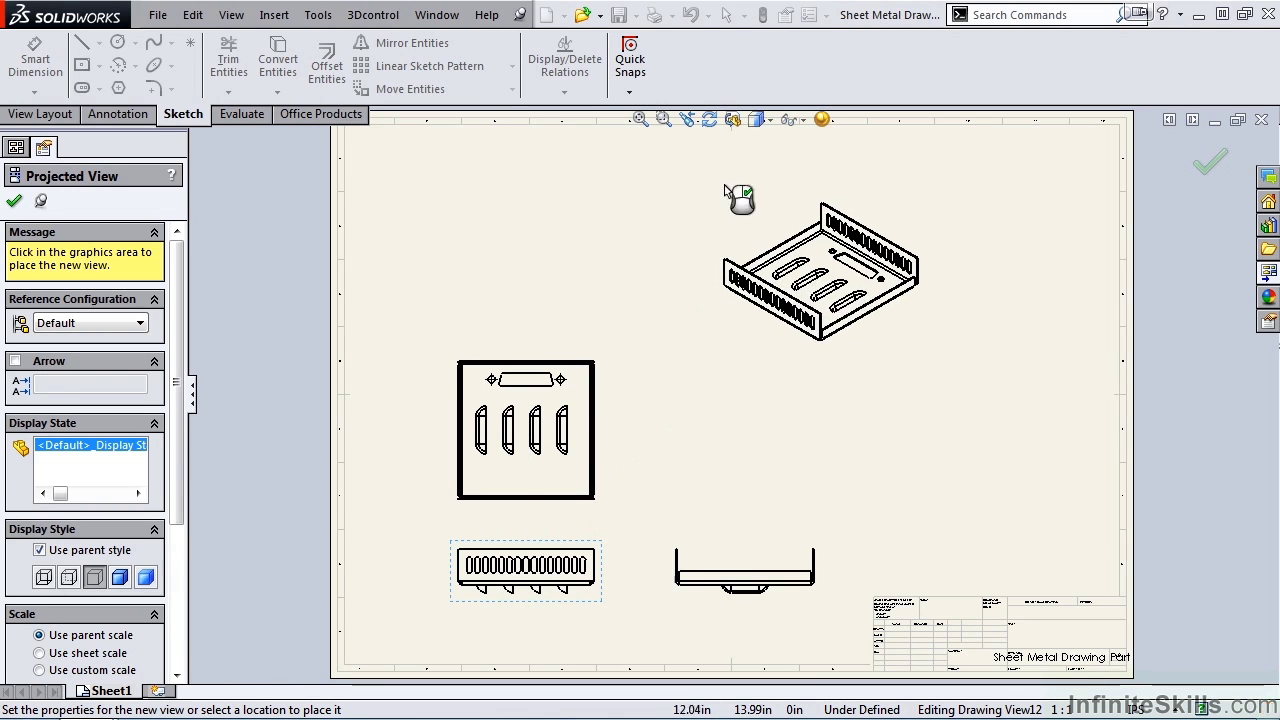
left_click(16, 203)
Drag Drawing View15, the isometric view, to the sheet's upper-right corner and close its properties.
mouse_move(891, 334)
left_mouse_down()
mouse_move(951, 334)
mouse_move(1099, 272)
left_mouse_up()
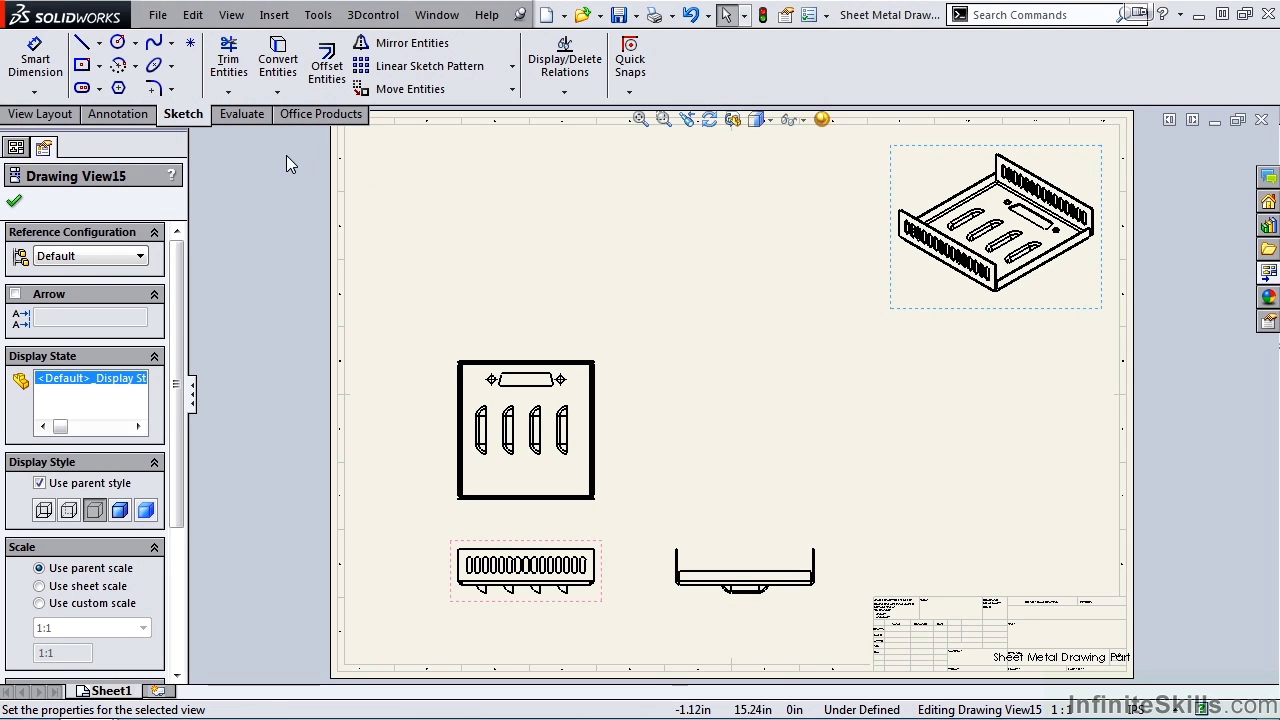
left_click(14, 201)
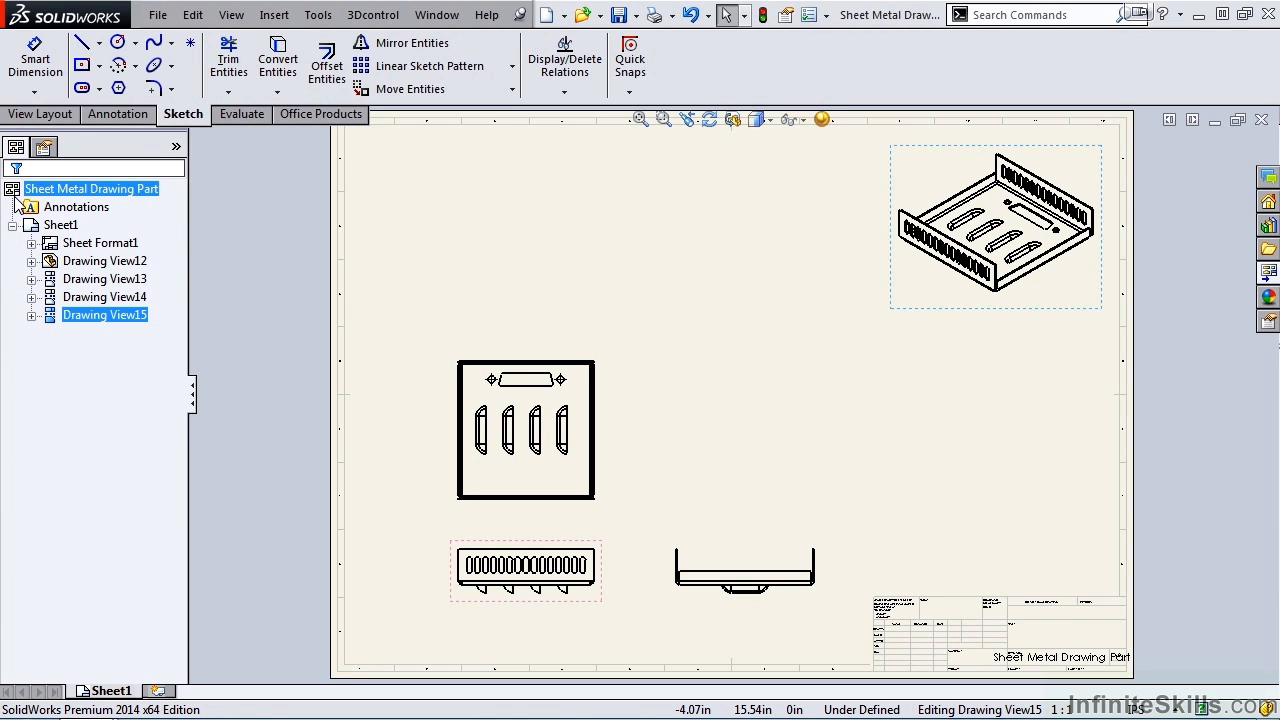
Start a new Model View of the part with the (A) Flat pattern orientation.
left_click(40, 114)
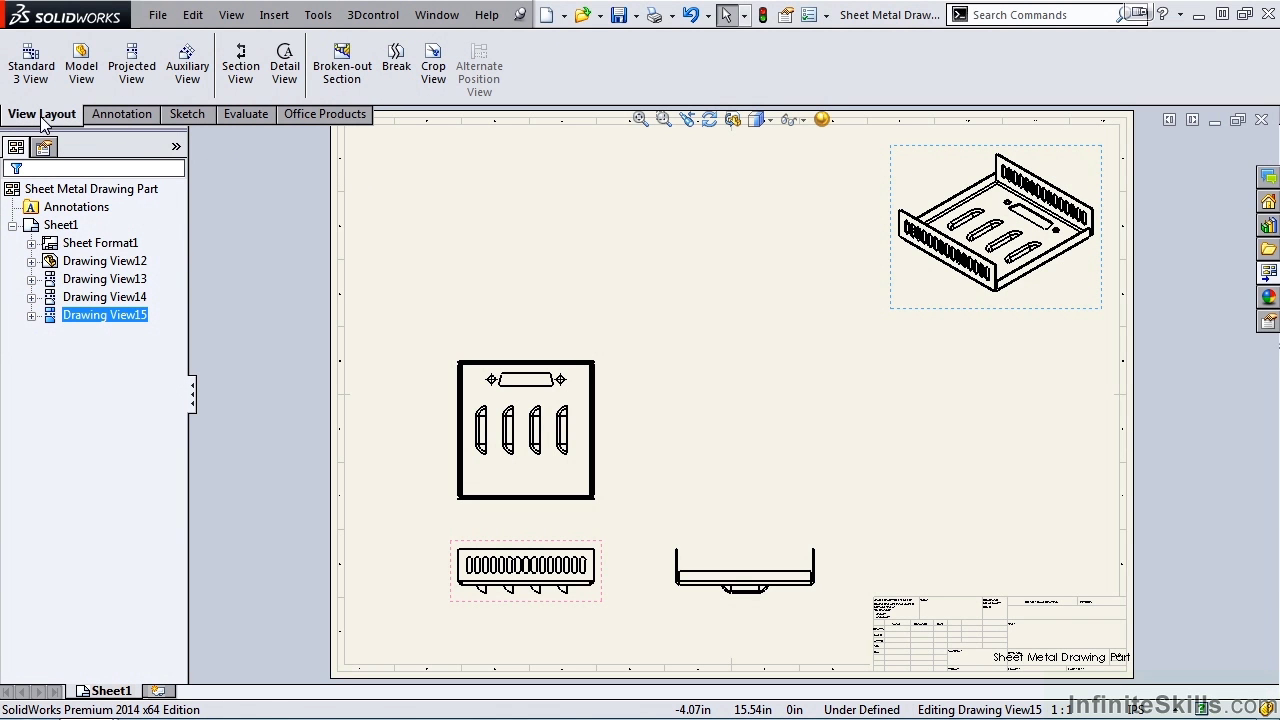
left_click(78, 86)
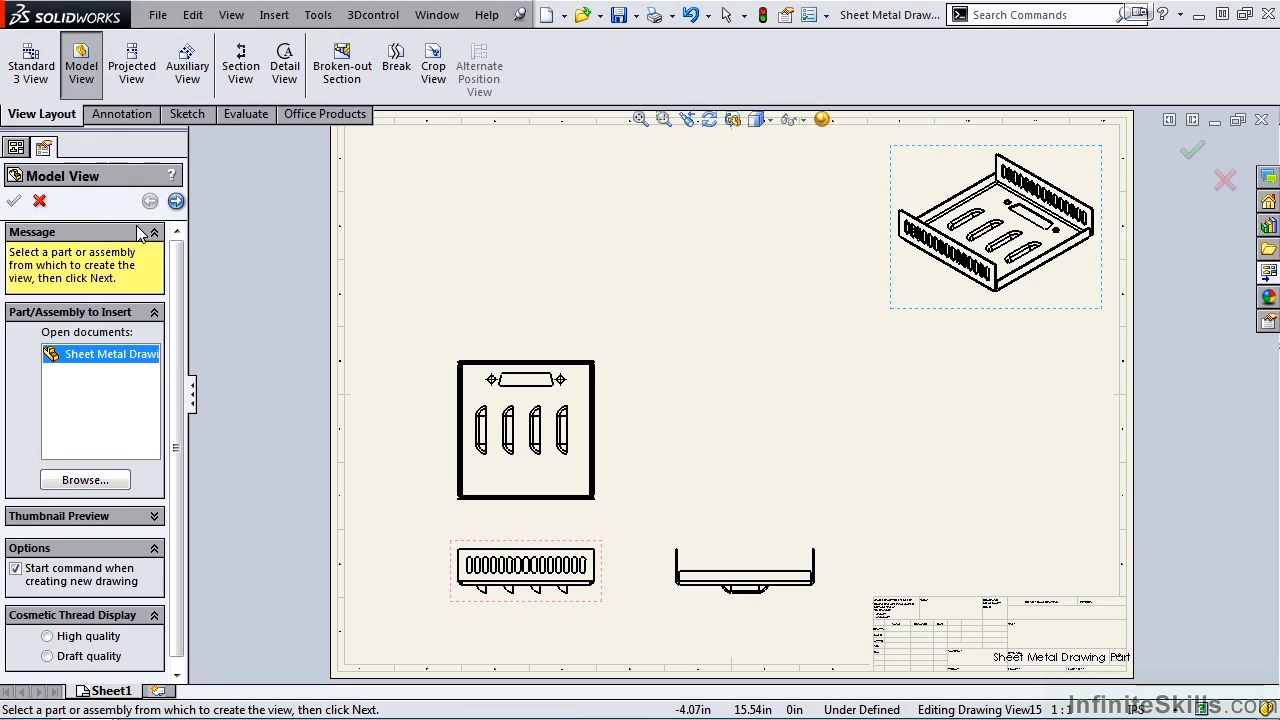
double_click(102, 360)
left_click_drag(182, 350, 180, 447)
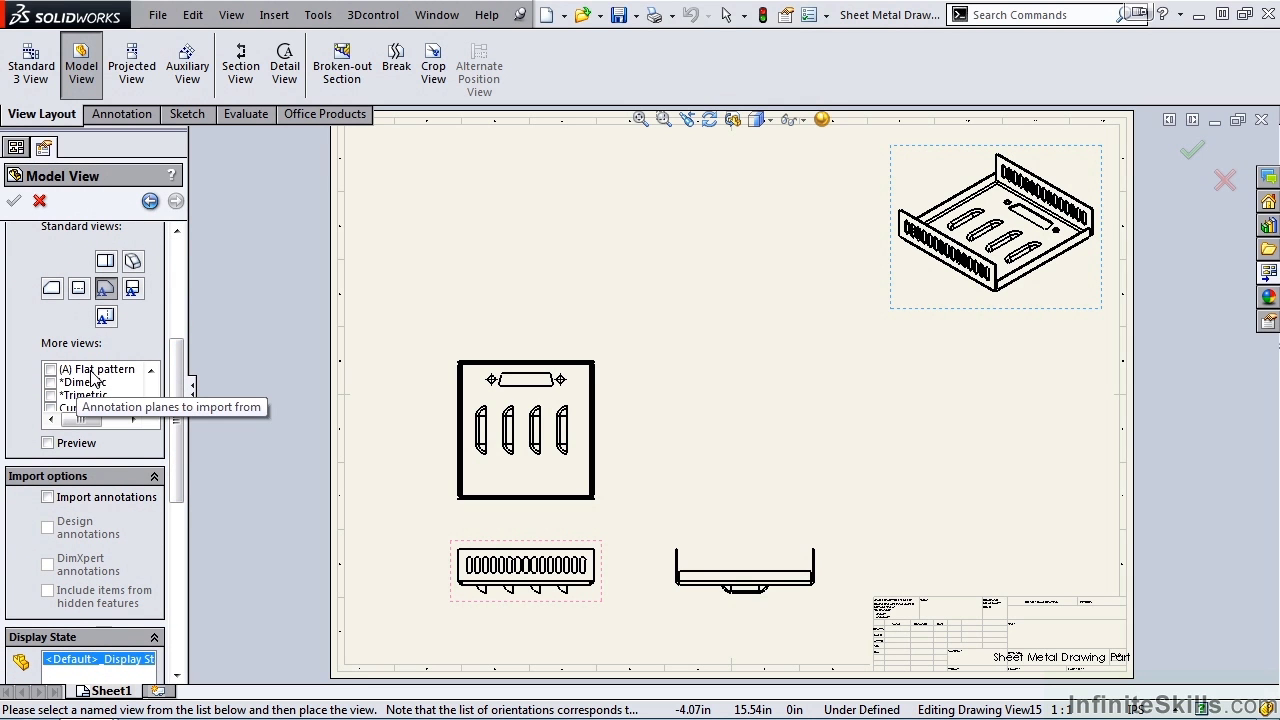
left_click(52, 370)
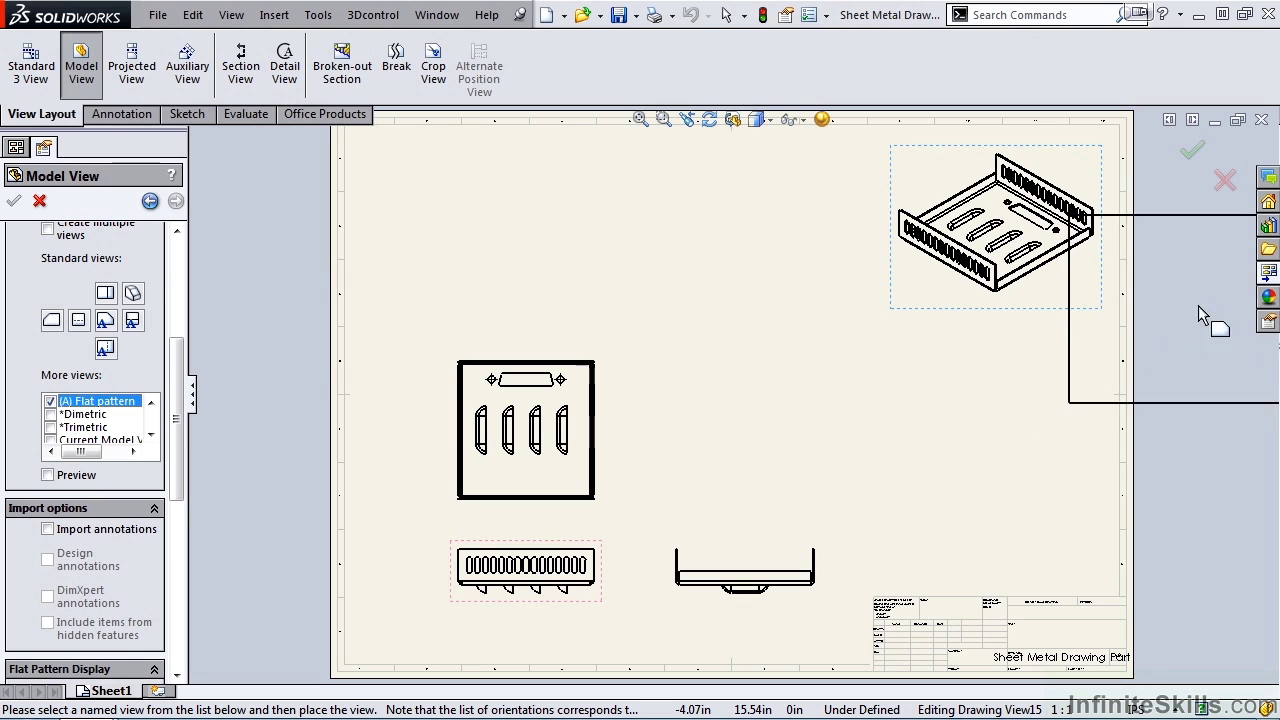
Drop the (A) Flat pattern view from the View Palette and move it beside the top view.
left_click(1268, 276)
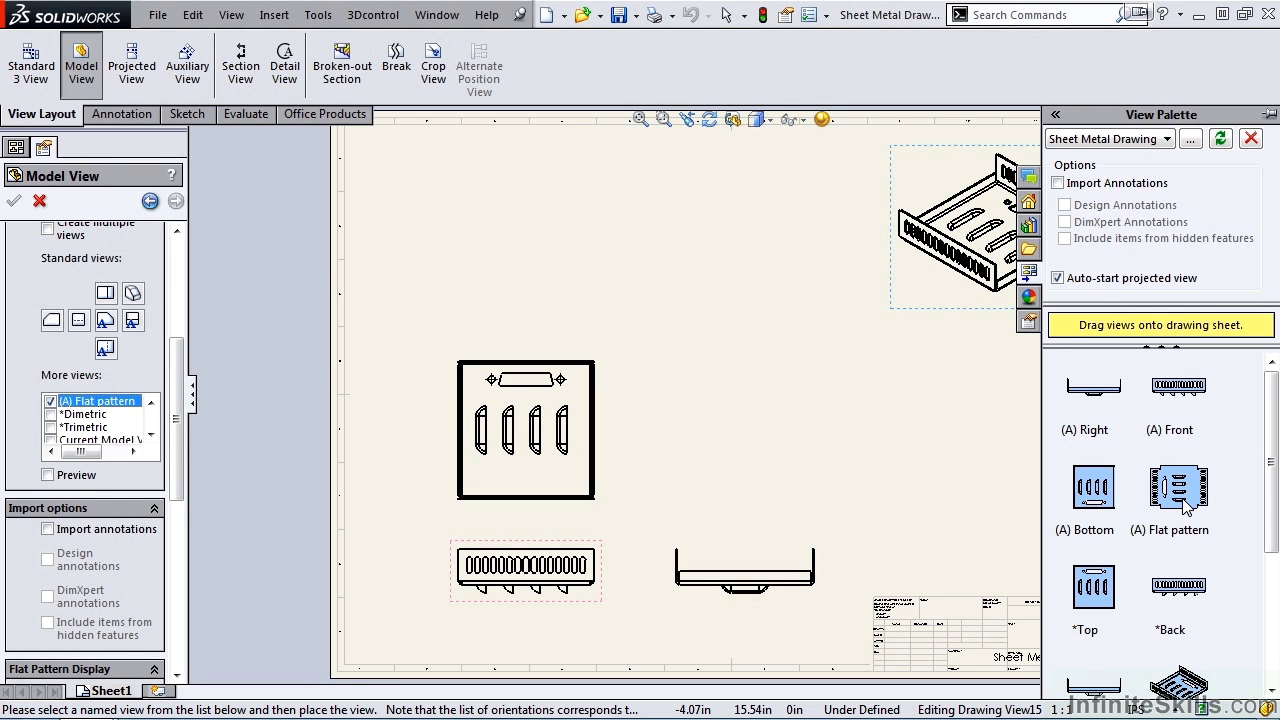
mouse_move(1186, 507)
left_mouse_down()
mouse_move(1155, 462)
mouse_move(1062, 410)
mouse_move(688, 390)
mouse_move(690, 366)
mouse_move(854, 371)
mouse_move(872, 405)
left_mouse_up()
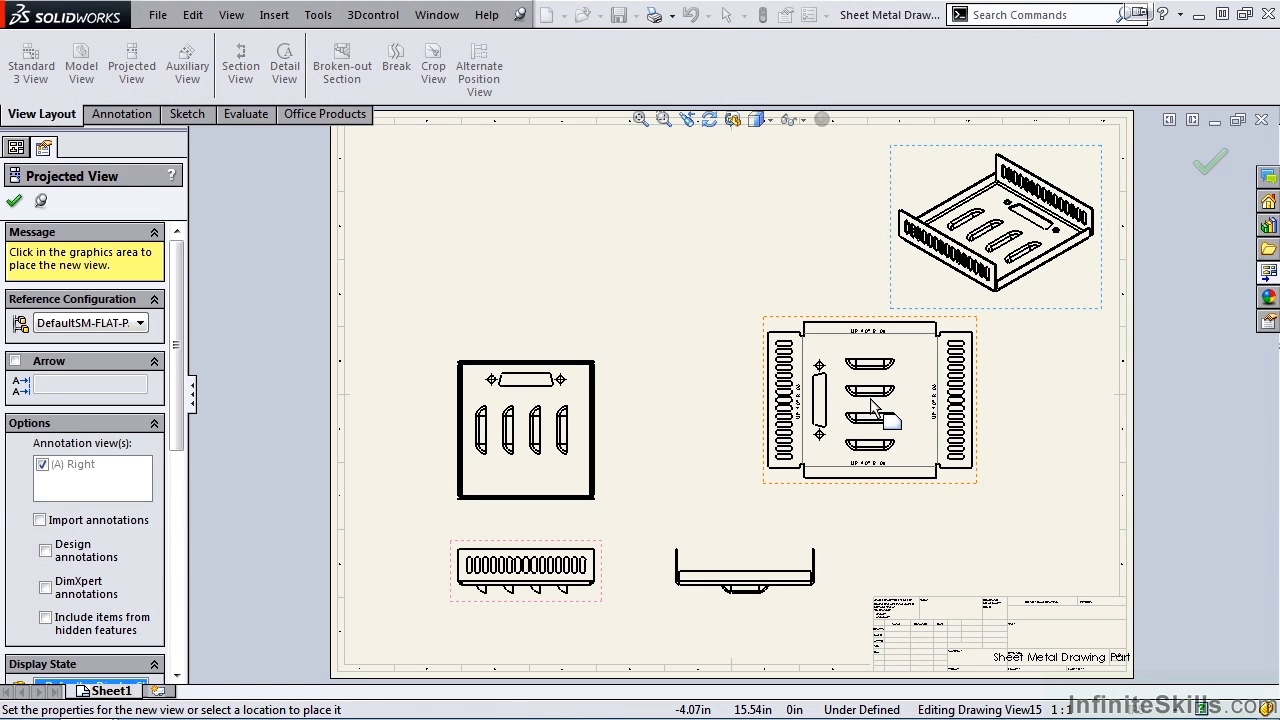
key("Escape")
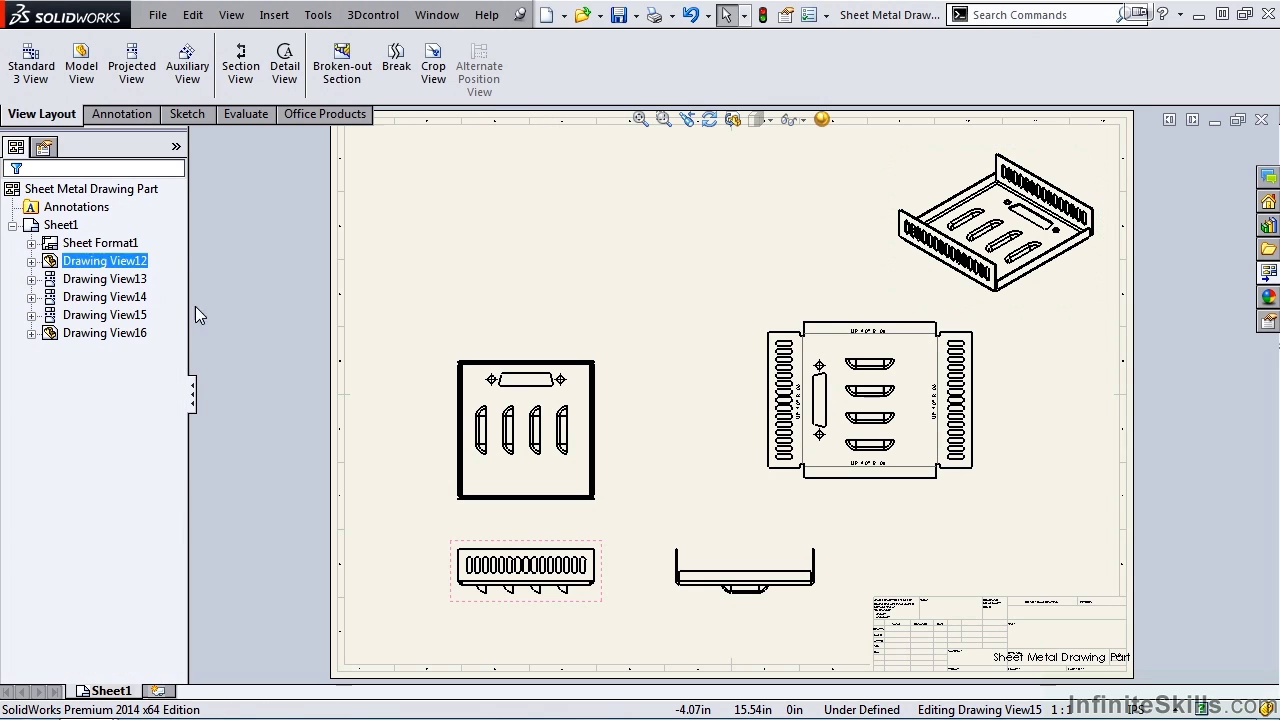
mouse_move(766, 318)
left_mouse_down()
mouse_move(718, 250)
mouse_move(678, 242)
mouse_move(669, 280)
mouse_move(682, 276)
left_mouse_up()
scroll(781, 382, "down", 1)
scroll(781, 384, "down", 5)
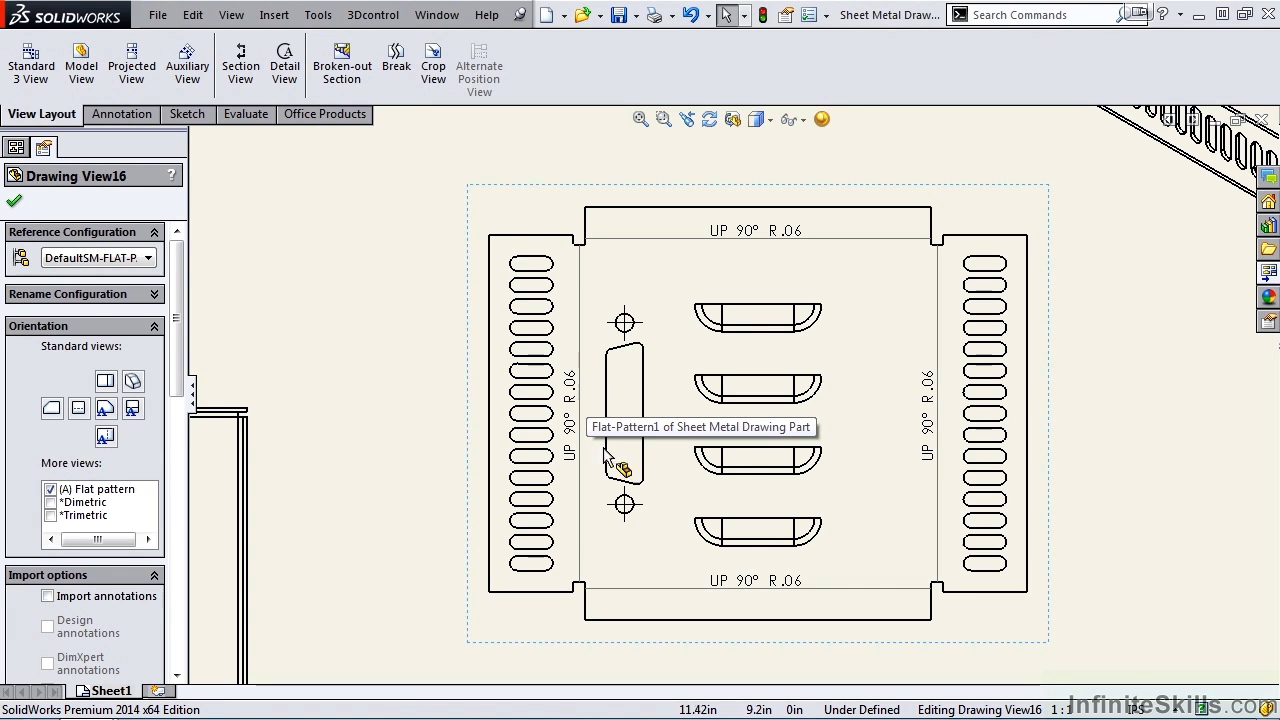
Switch the document units from IPS to MMGS so bend notes read R 1.5, then close Drawing View16.
left_click(1135, 709)
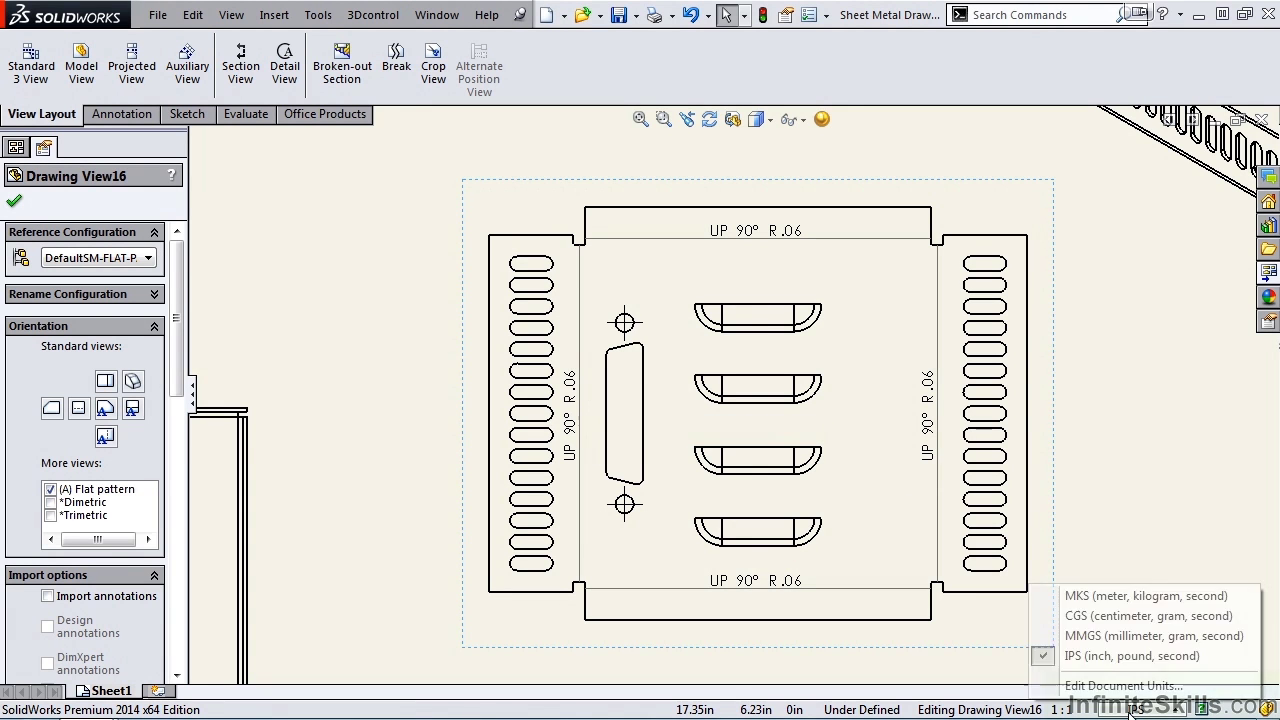
left_click(1131, 637)
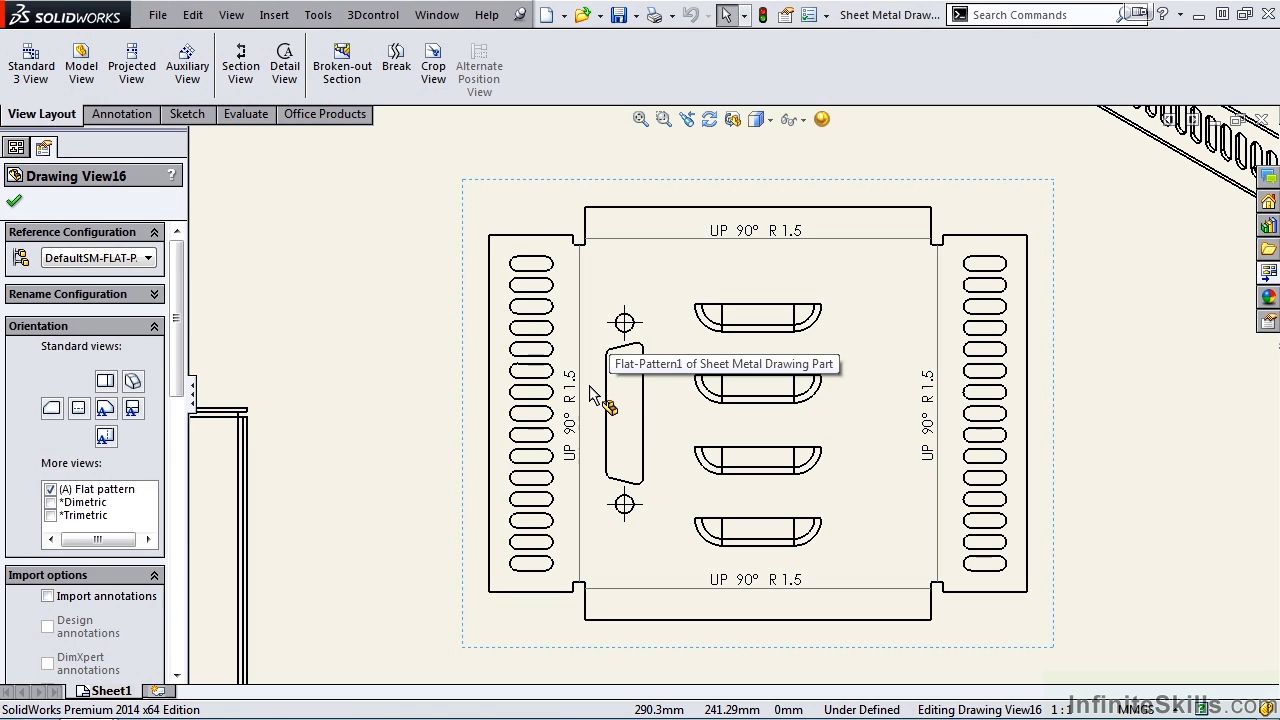
left_click(14, 200)
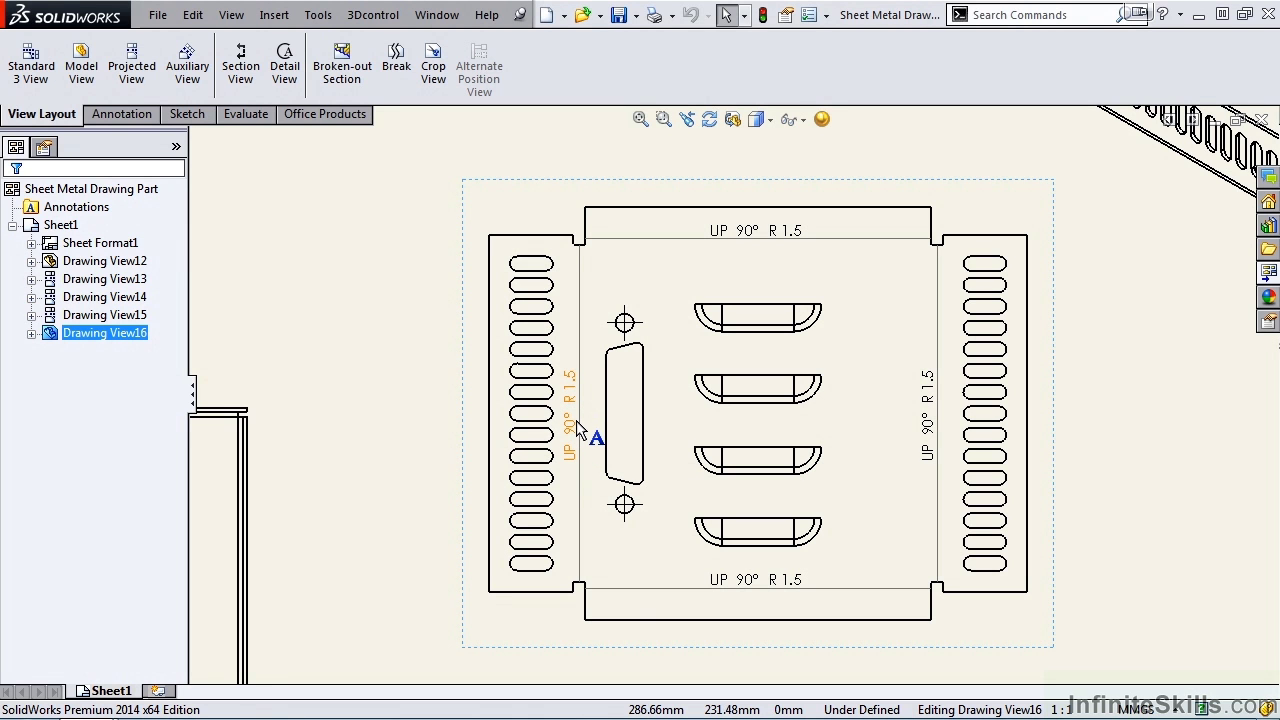
Insert <bend-order> into Drawing View16's bend notes so they read 1 to 4.
left_click(467, 374)
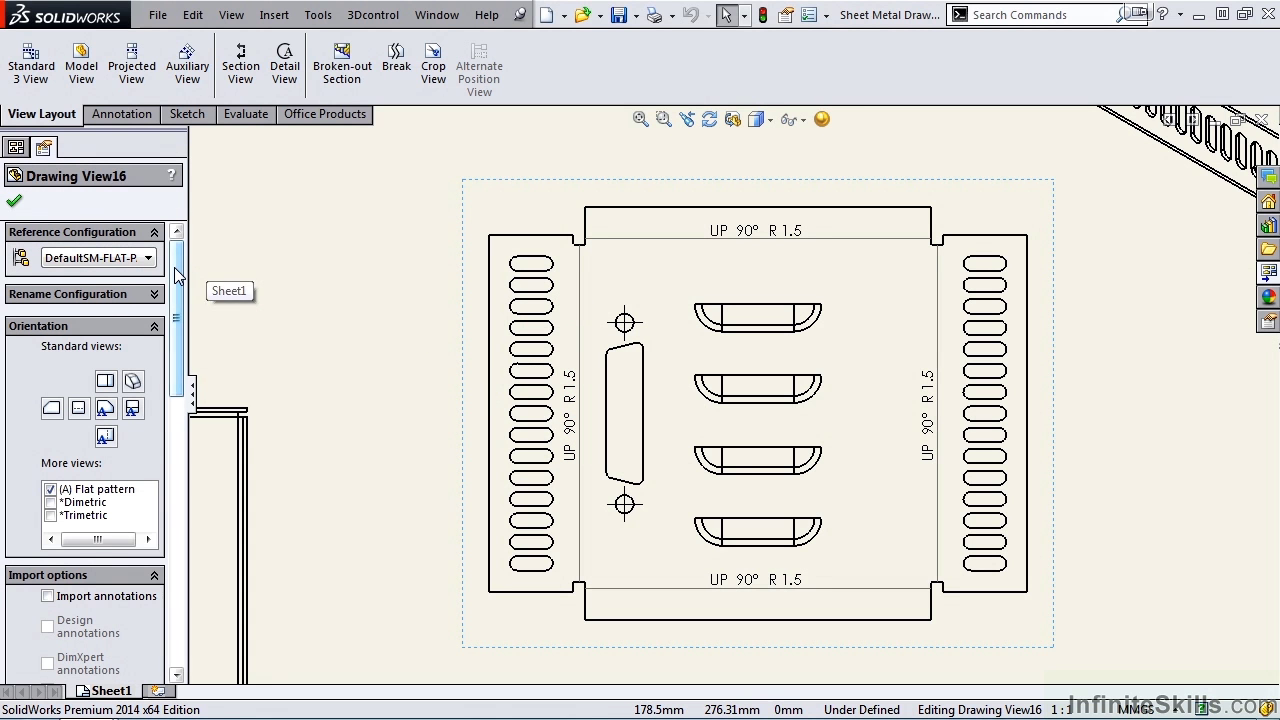
left_click_drag(176, 275, 199, 462)
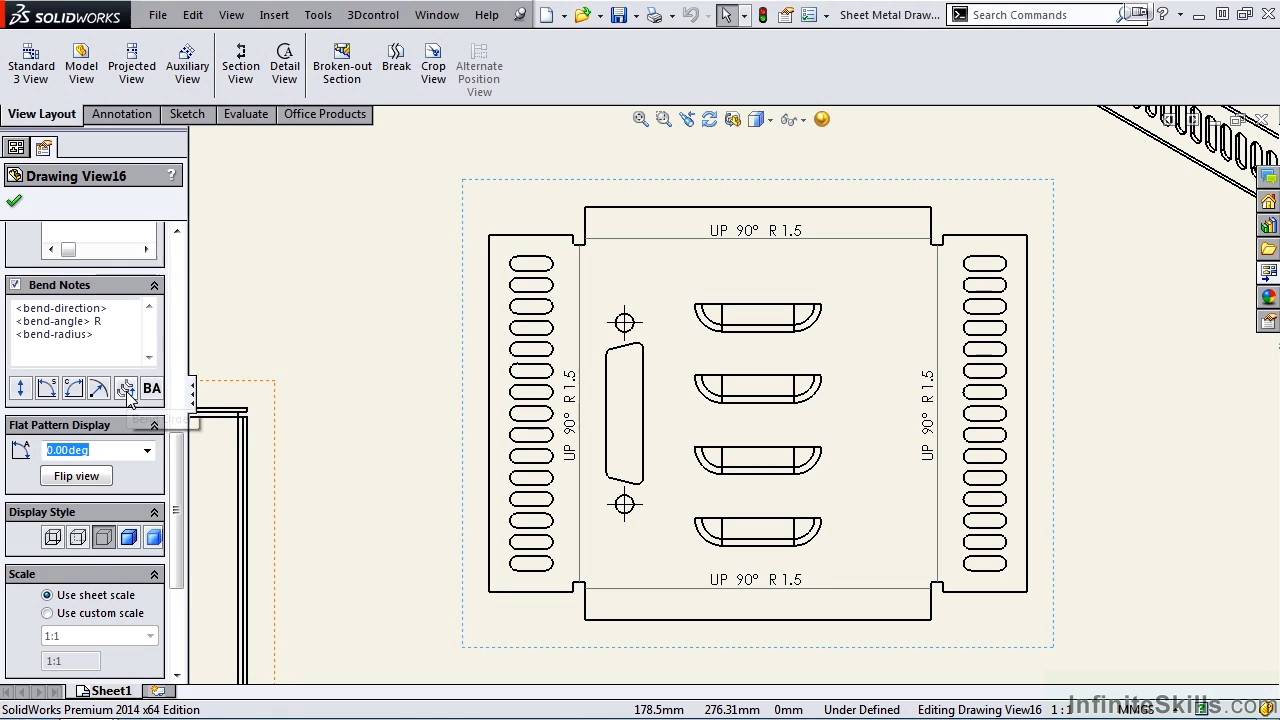
left_click(129, 394)
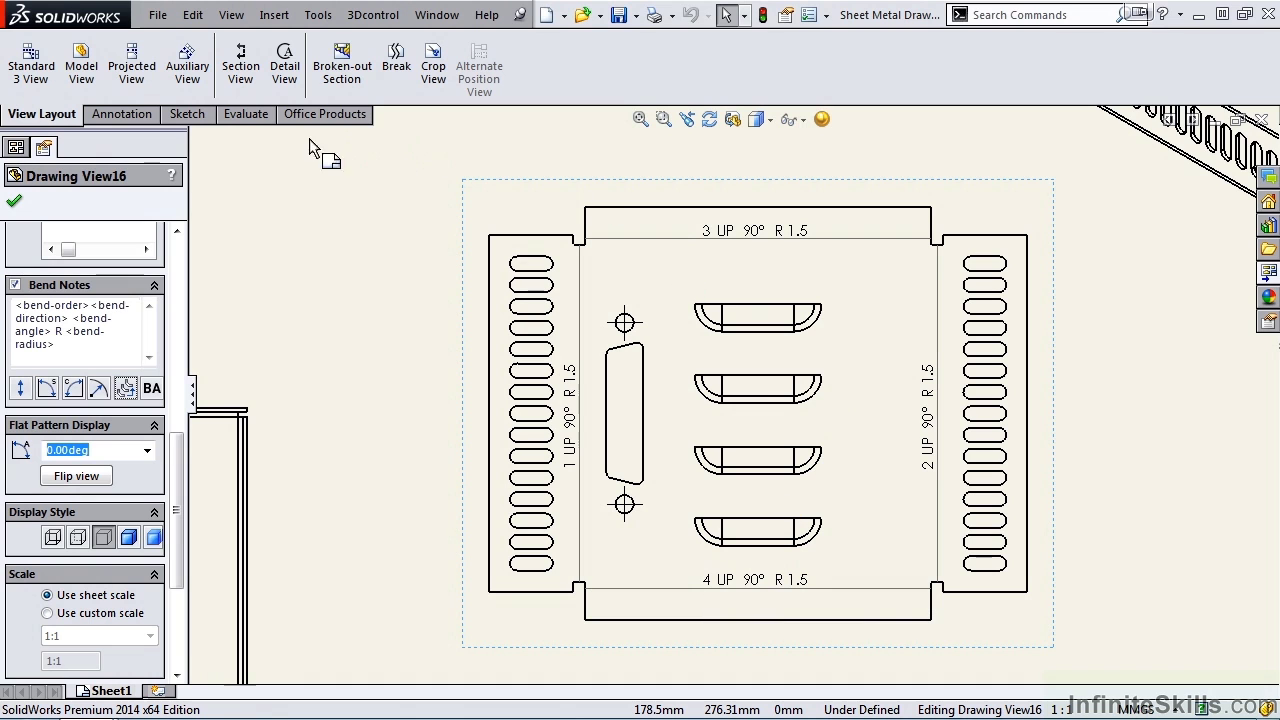
Expand Drawing View16's part tree down to the Flat-Pattern sketches, widening the list to read names.
left_click(14, 205)
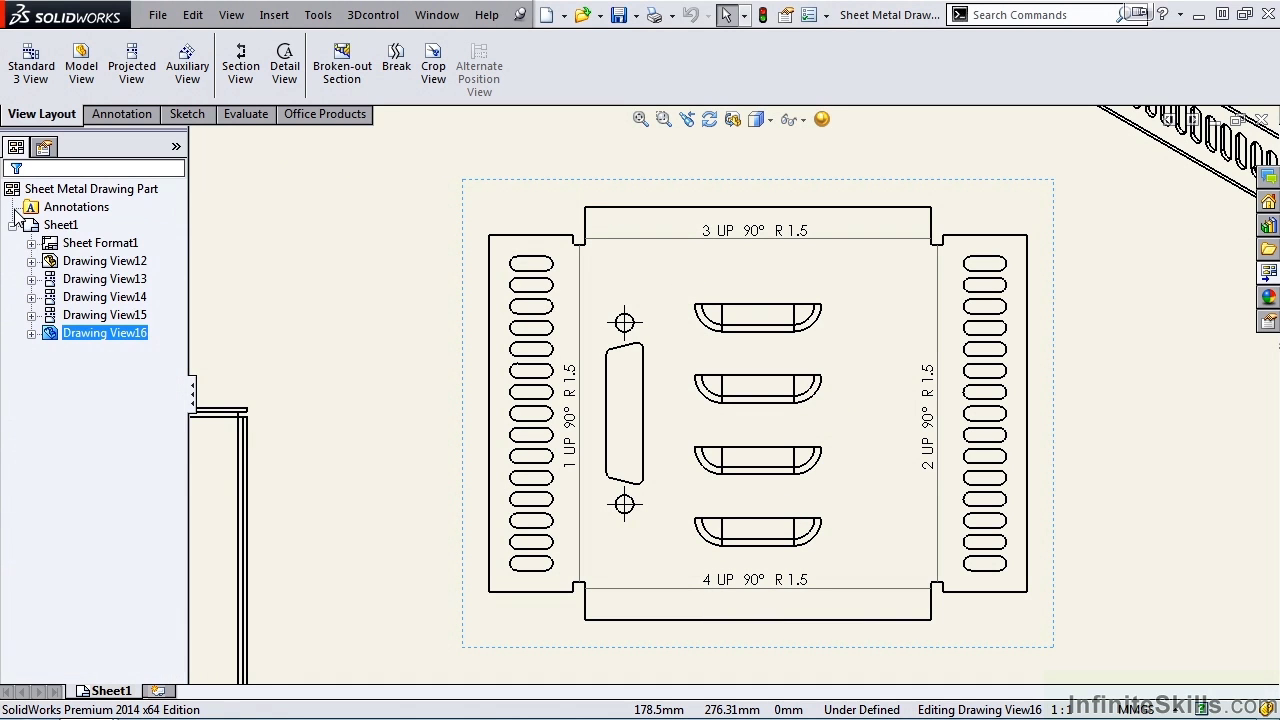
left_click(31, 334)
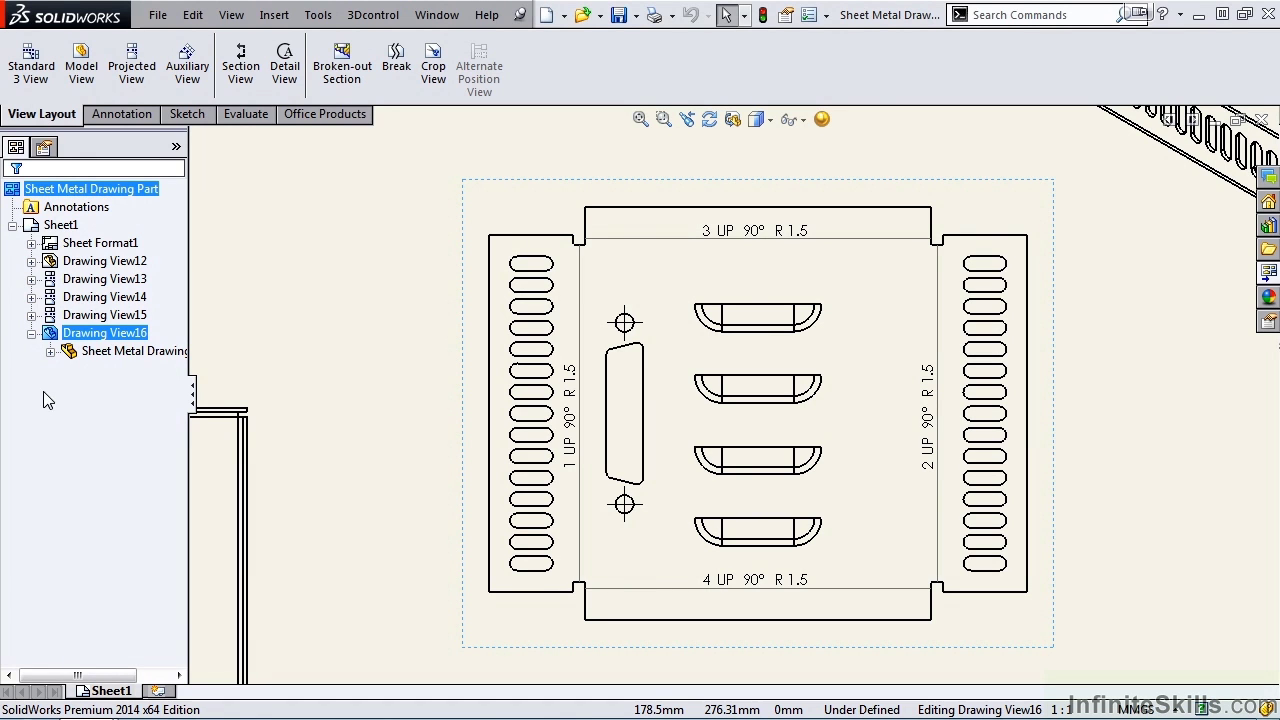
left_click(50, 351)
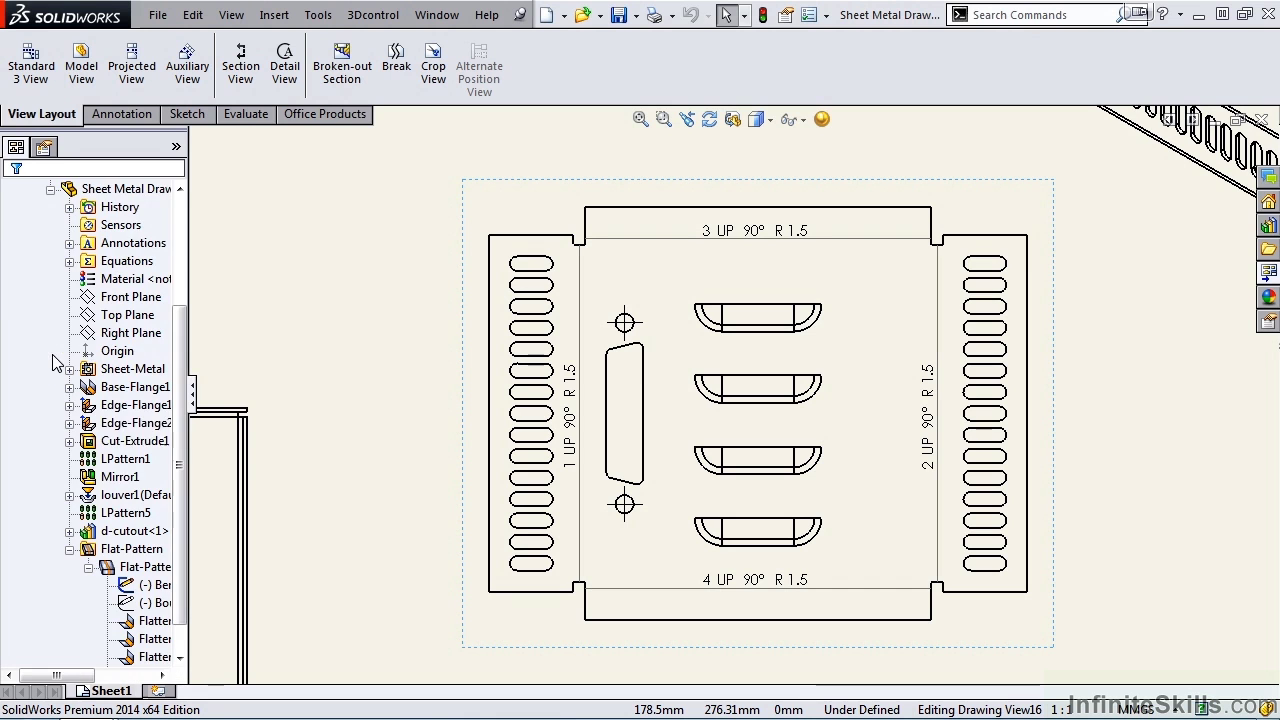
left_click(136, 423)
scroll(185, 418, "down", 2)
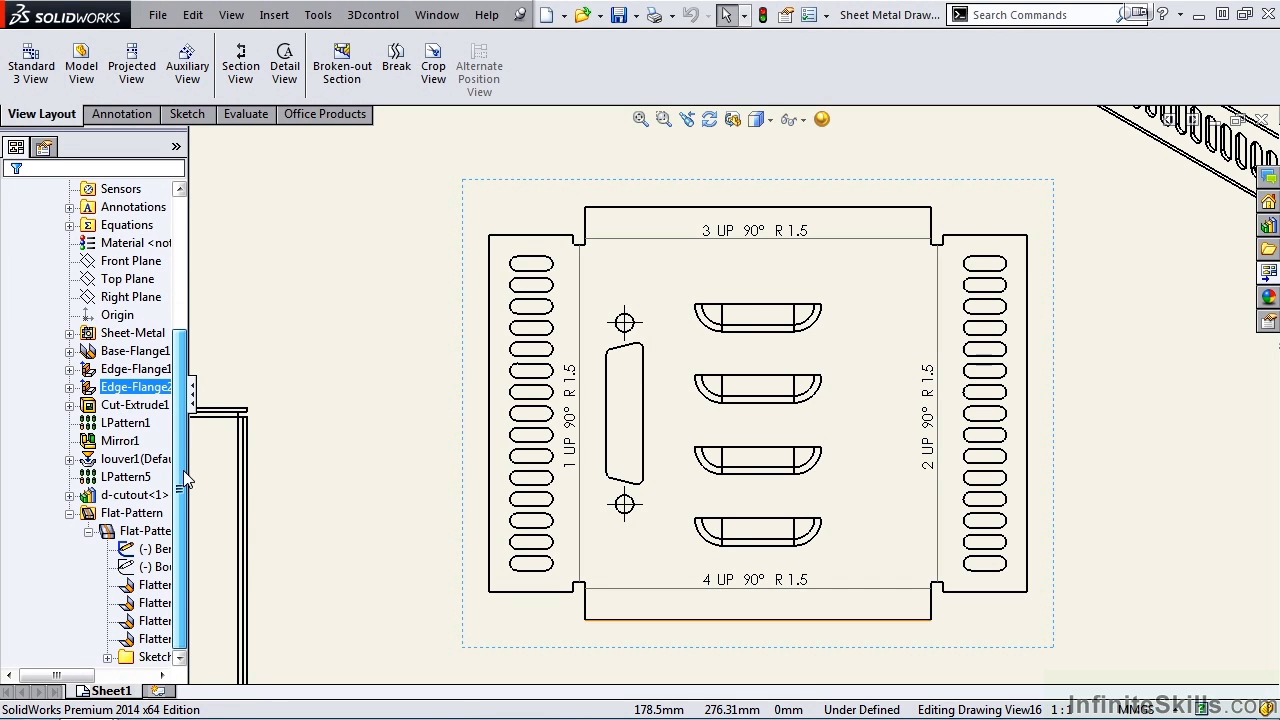
left_click(155, 566)
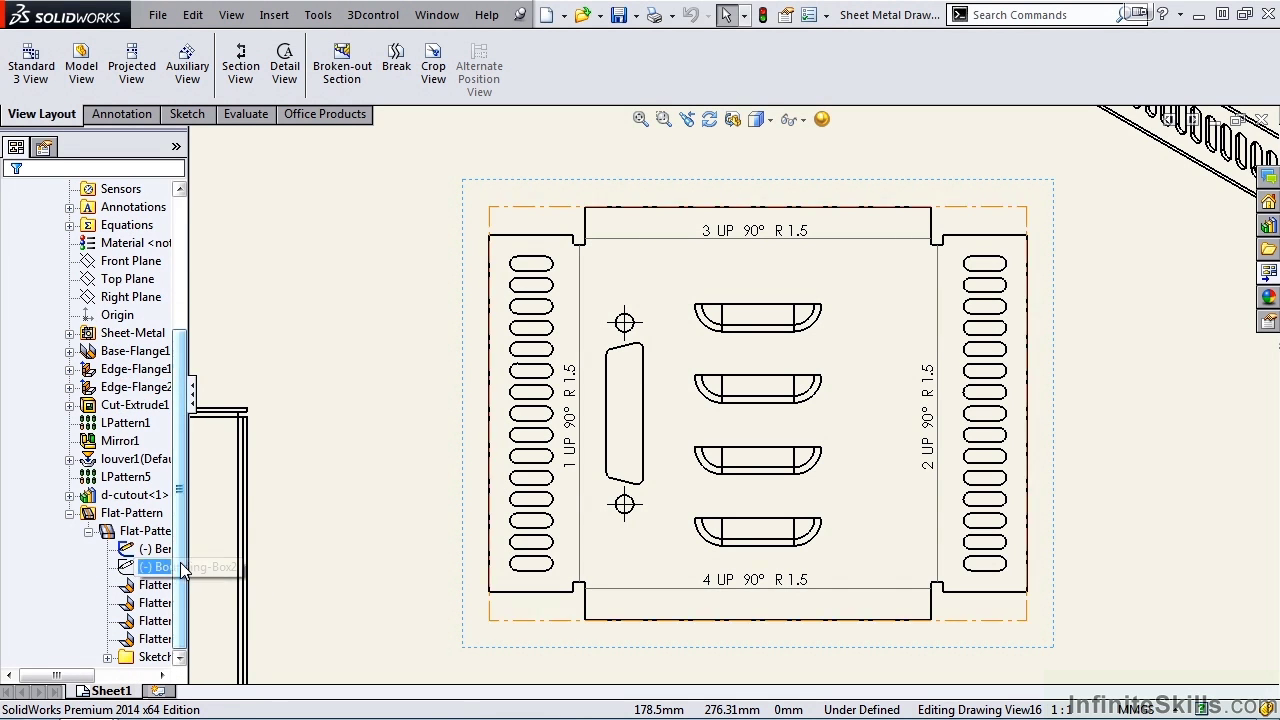
left_click_drag(193, 557, 310, 566)
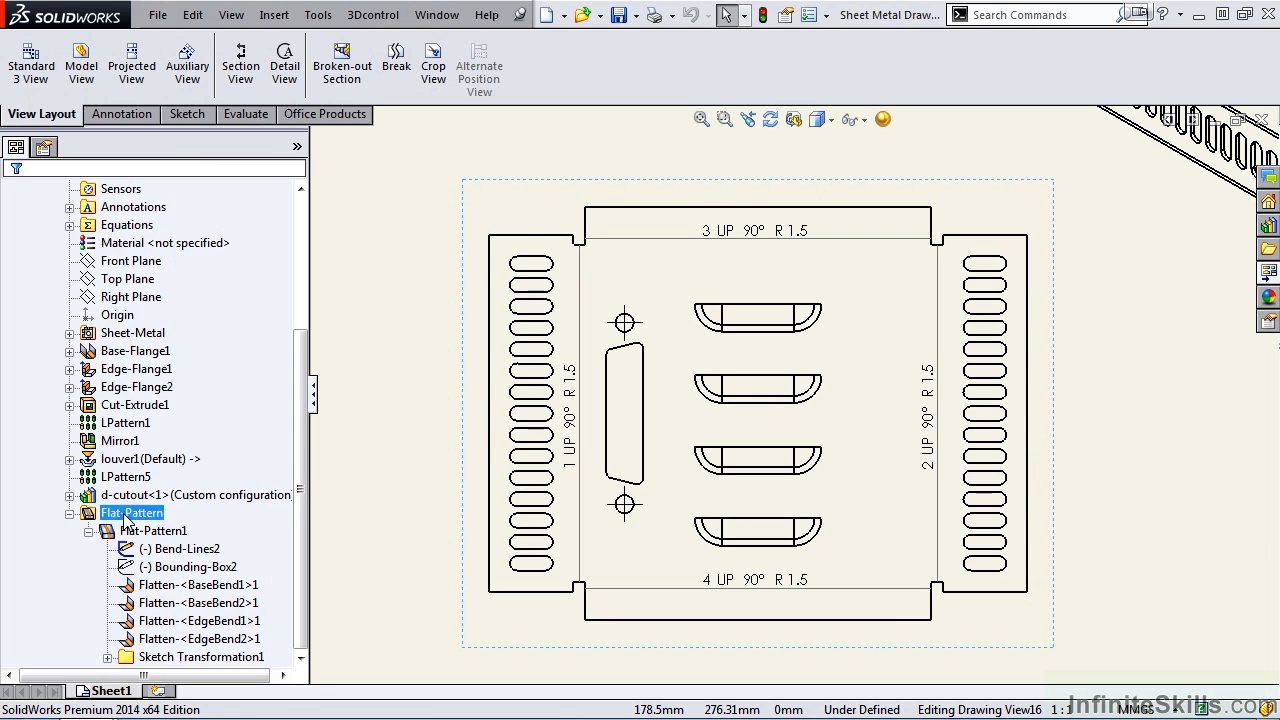
Hide the Bend-Lines2 sketch, reaching the warning that its bend notes will be removed.
left_click(157, 549)
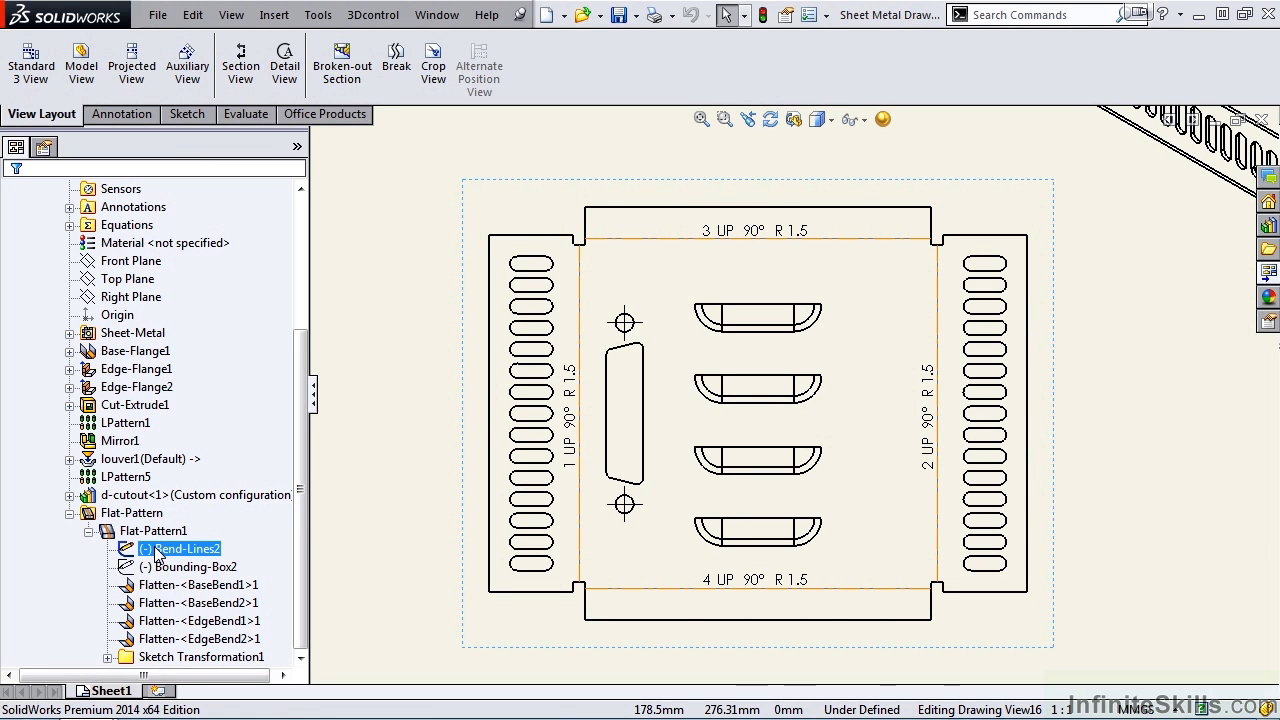
right_click(140, 551)
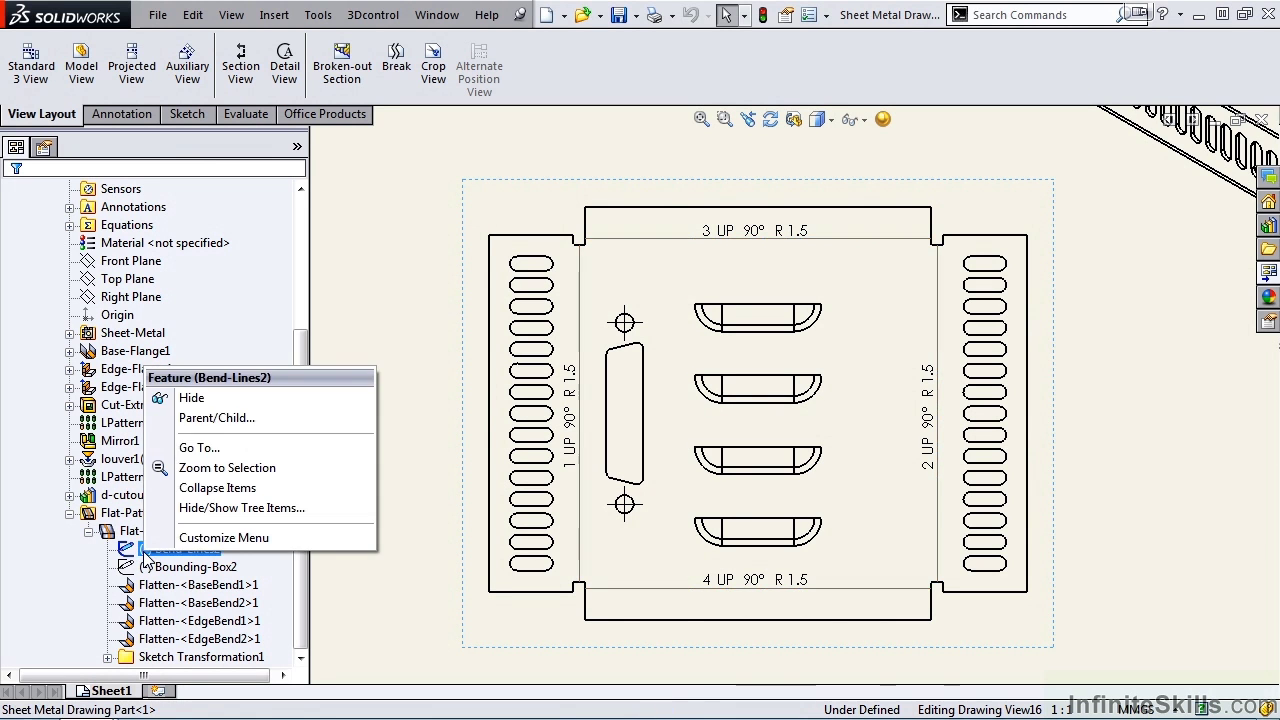
left_click(186, 398)
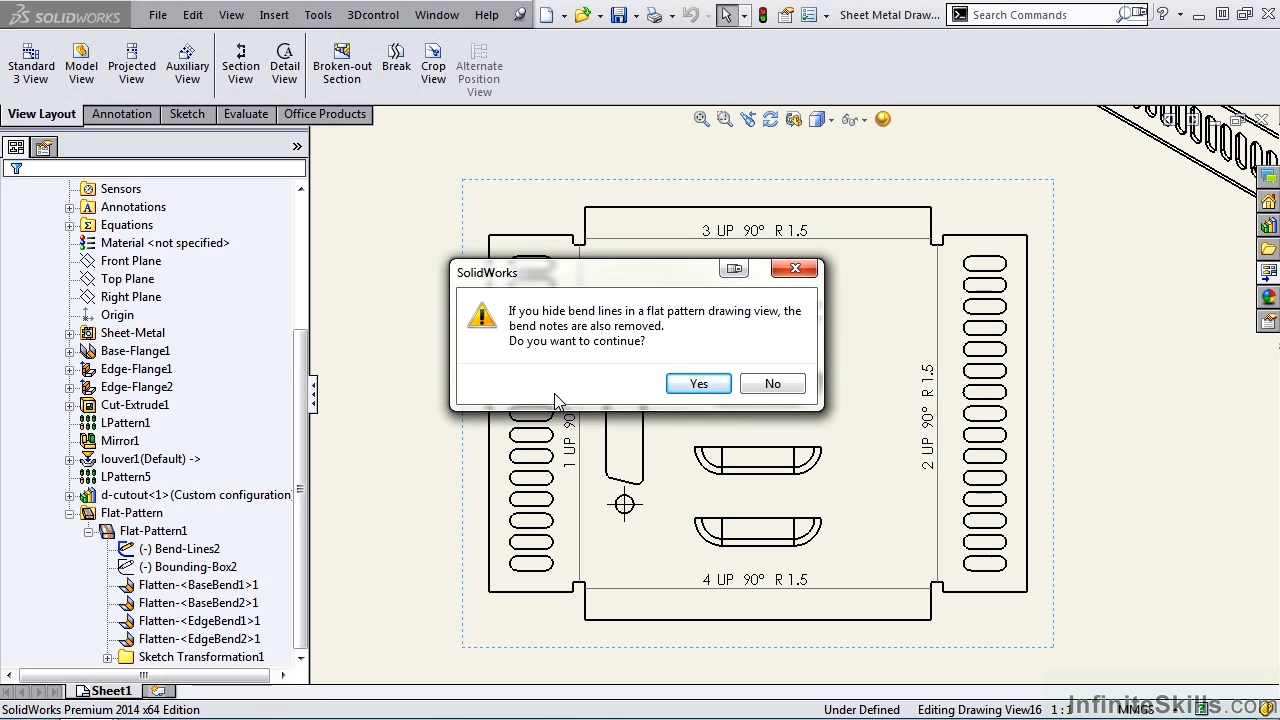
Accept the hide warning and re-show the Bend-Lines2 sketch so bend lines appear without bend notes.
left_click(699, 385)
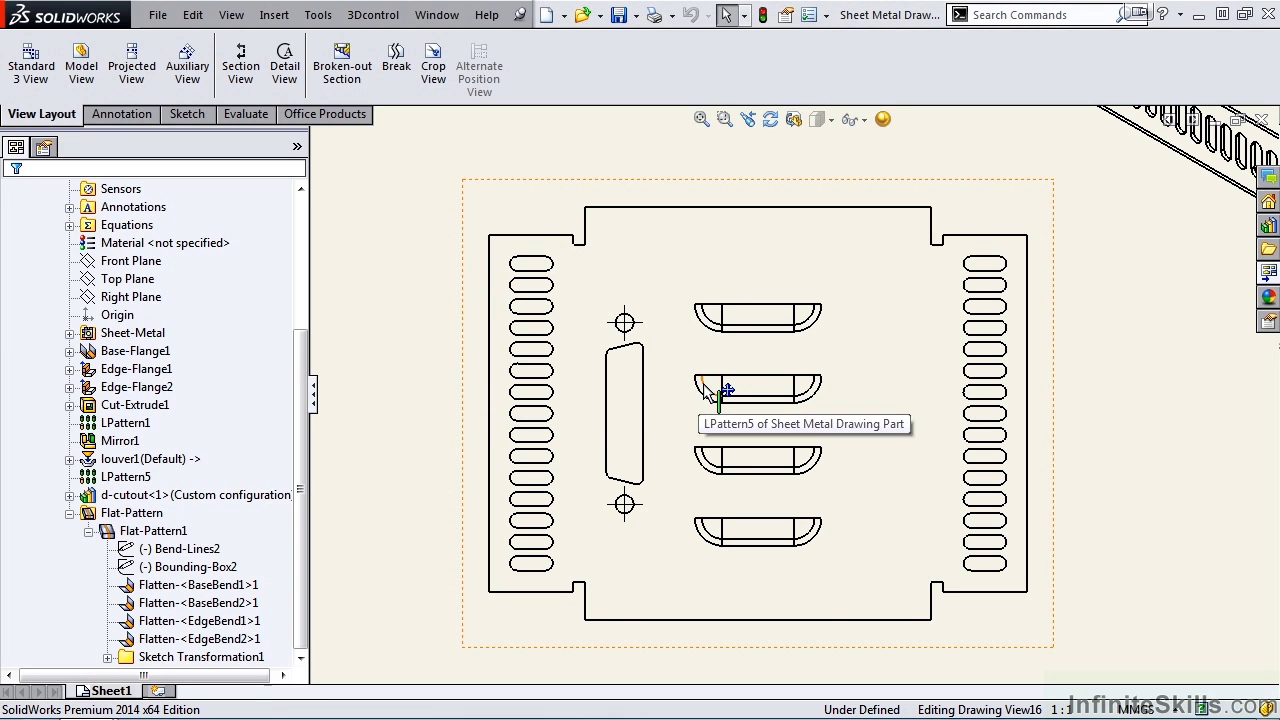
left_click(193, 552)
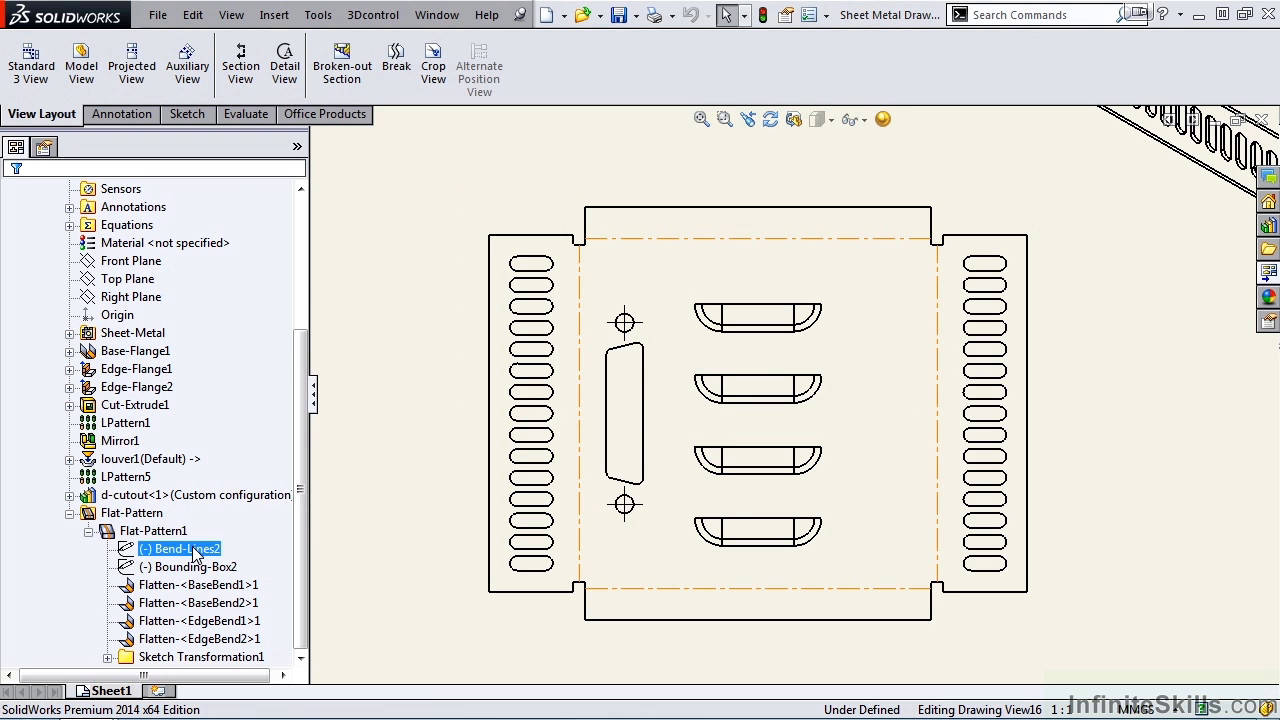
right_click(193, 552)
left_click(243, 390)
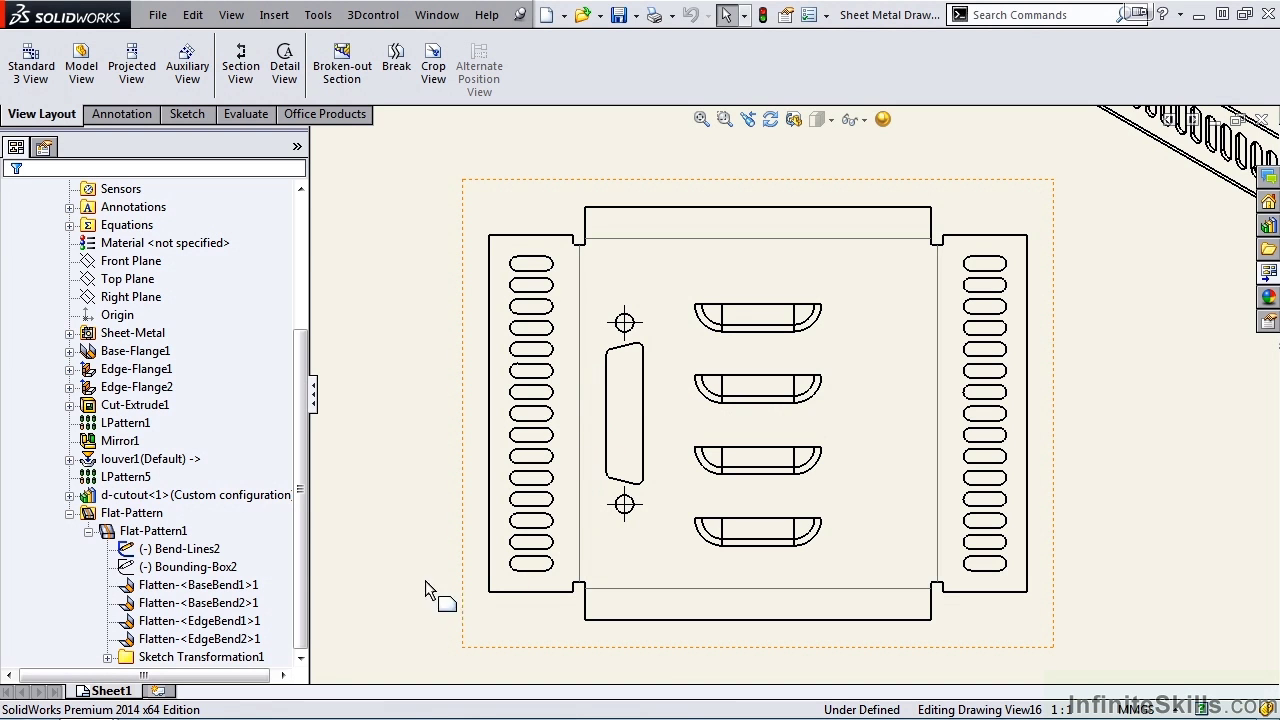
left_click(182, 568)
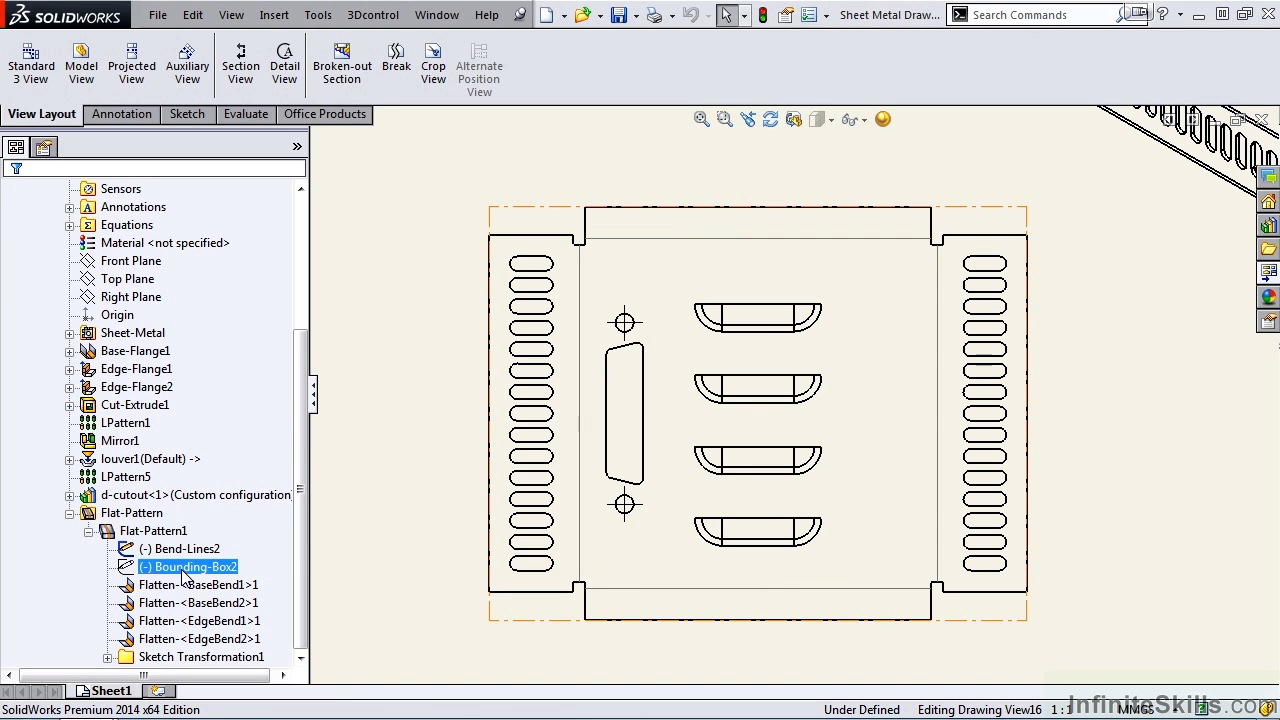
Show the Bounding-Box2 sketch and dimension its top edge as 150.60 above the flat pattern.
right_click(128, 576)
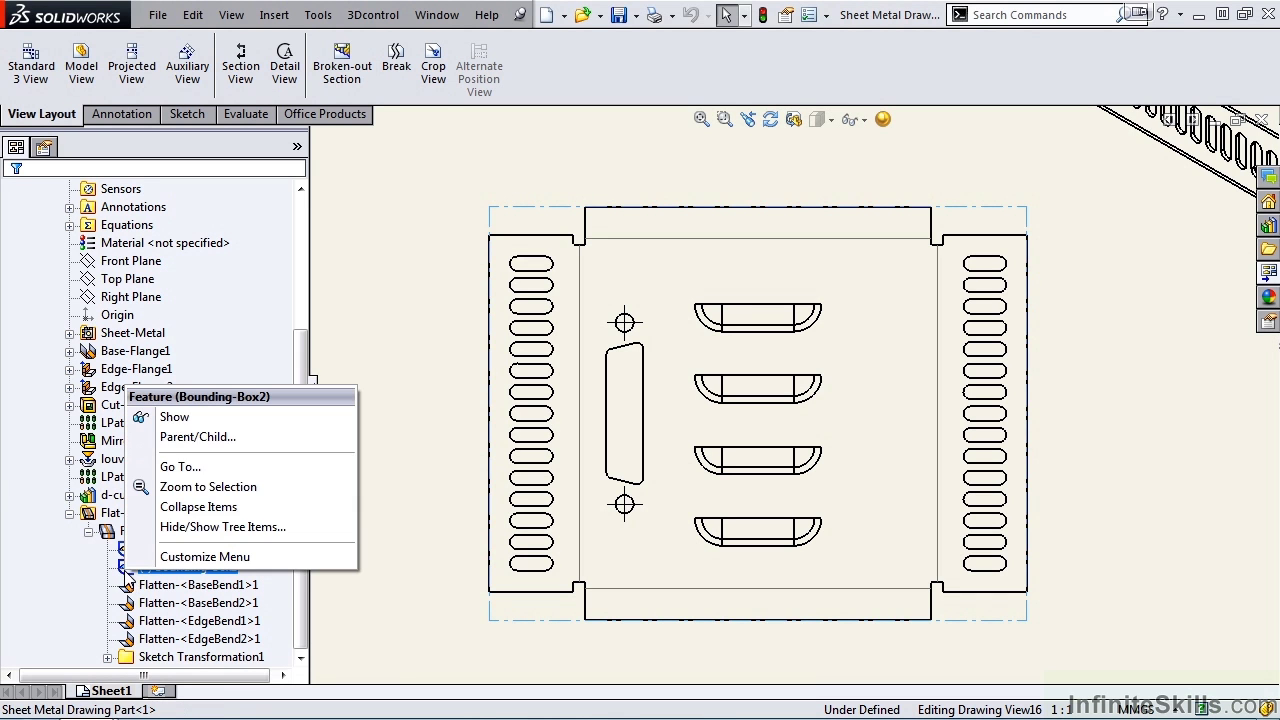
left_click(175, 417)
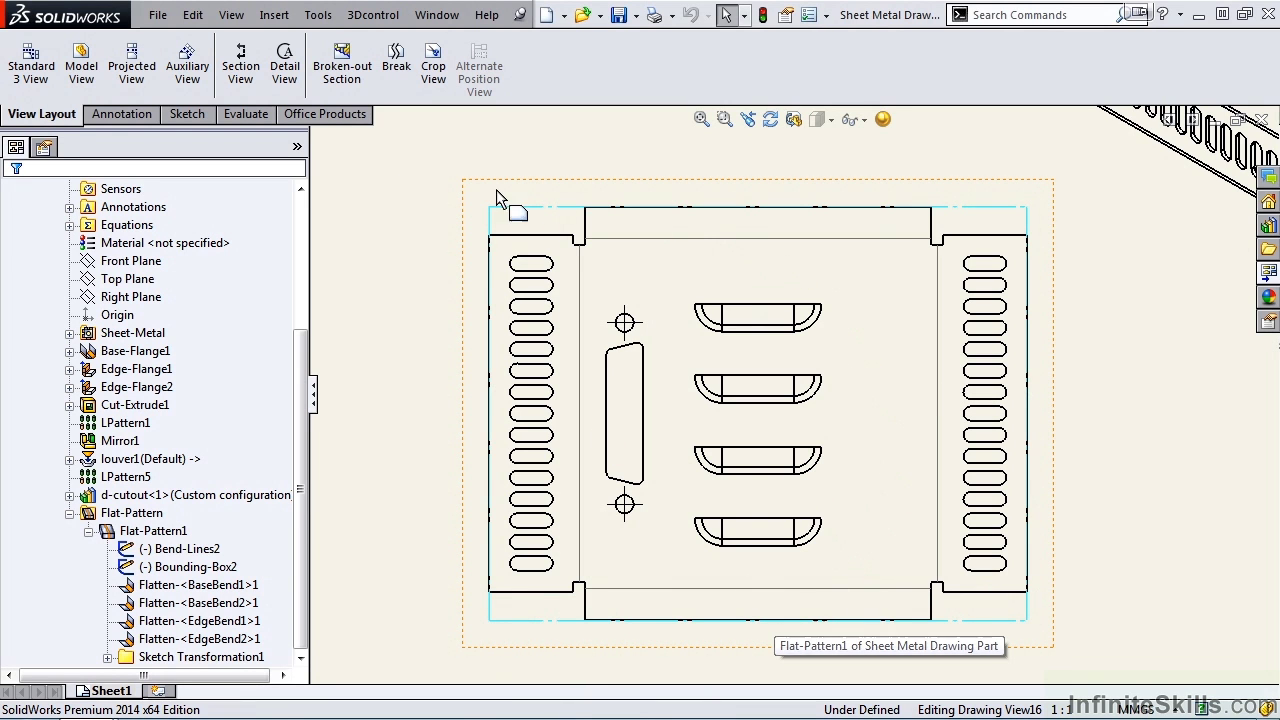
left_click(131, 118)
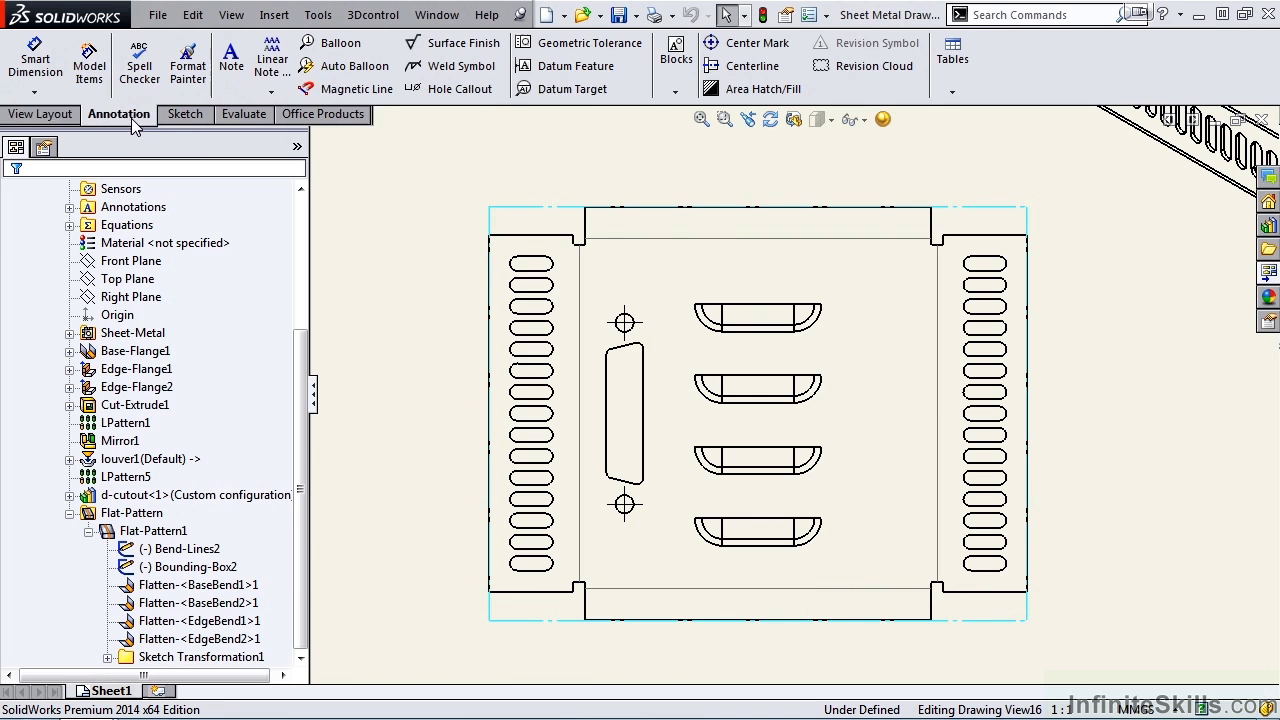
left_click(35, 60)
left_click(525, 208)
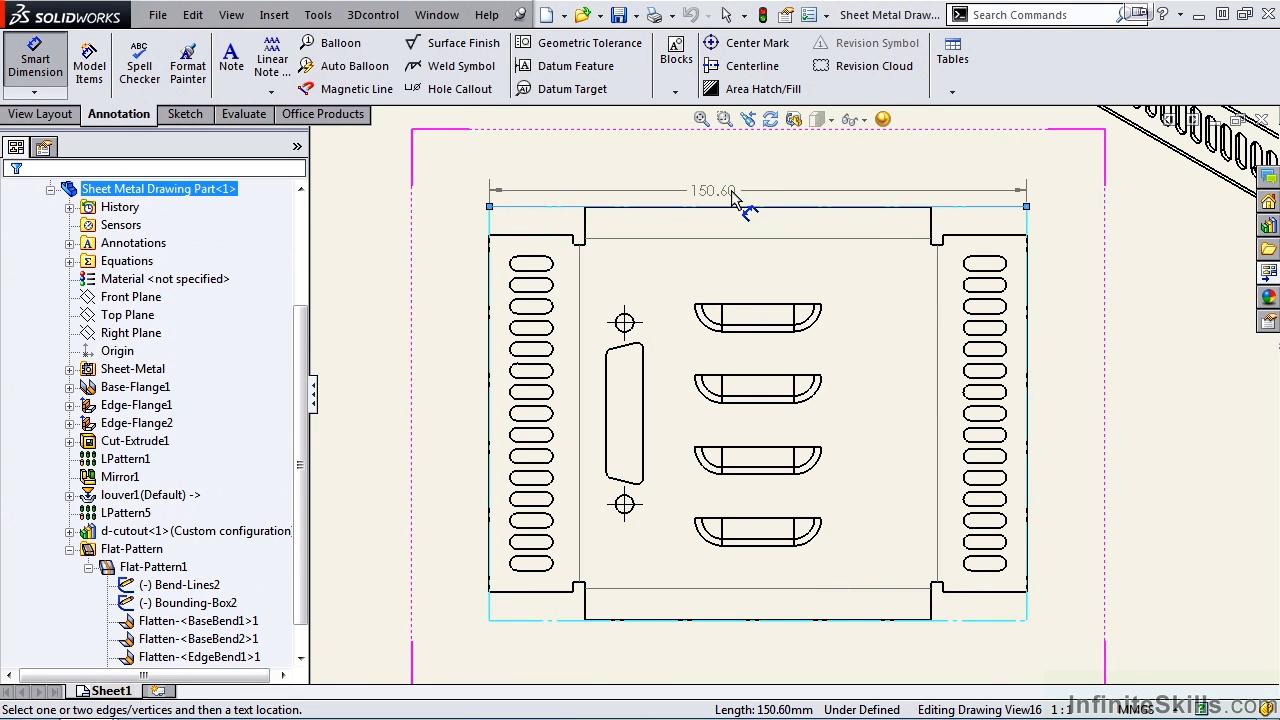
left_click(765, 180)
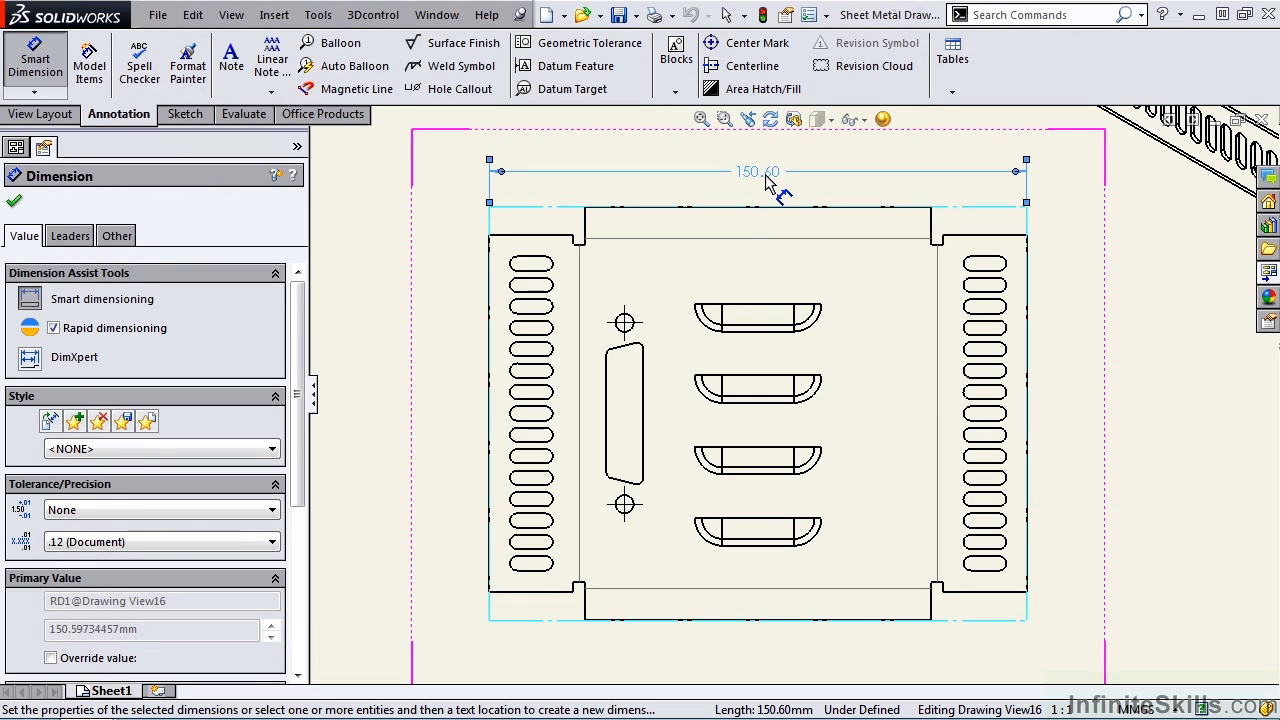